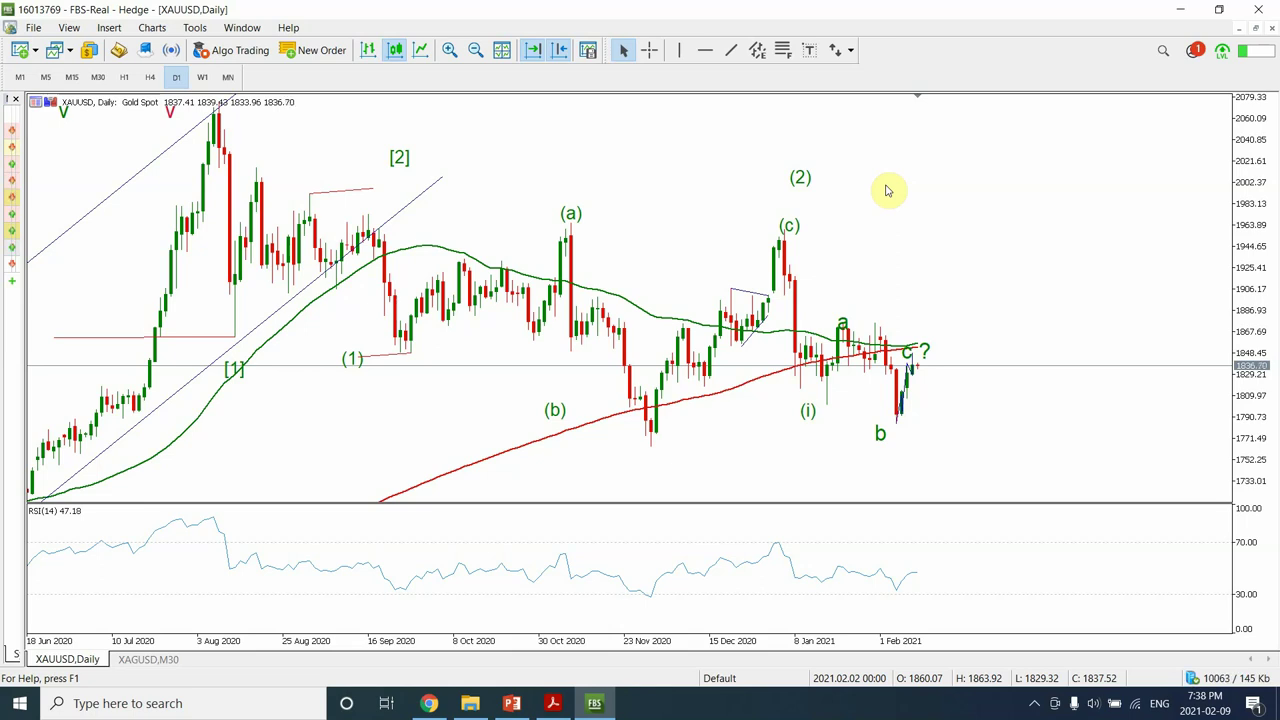
- Examine the daily gold chart's wave count from the 2018–2020 uptrend down to the individual February 2021 candles
{"action": "left_click", "coordinate": [476, 52]}
{"action": "left_click", "coordinate": [476, 52]}
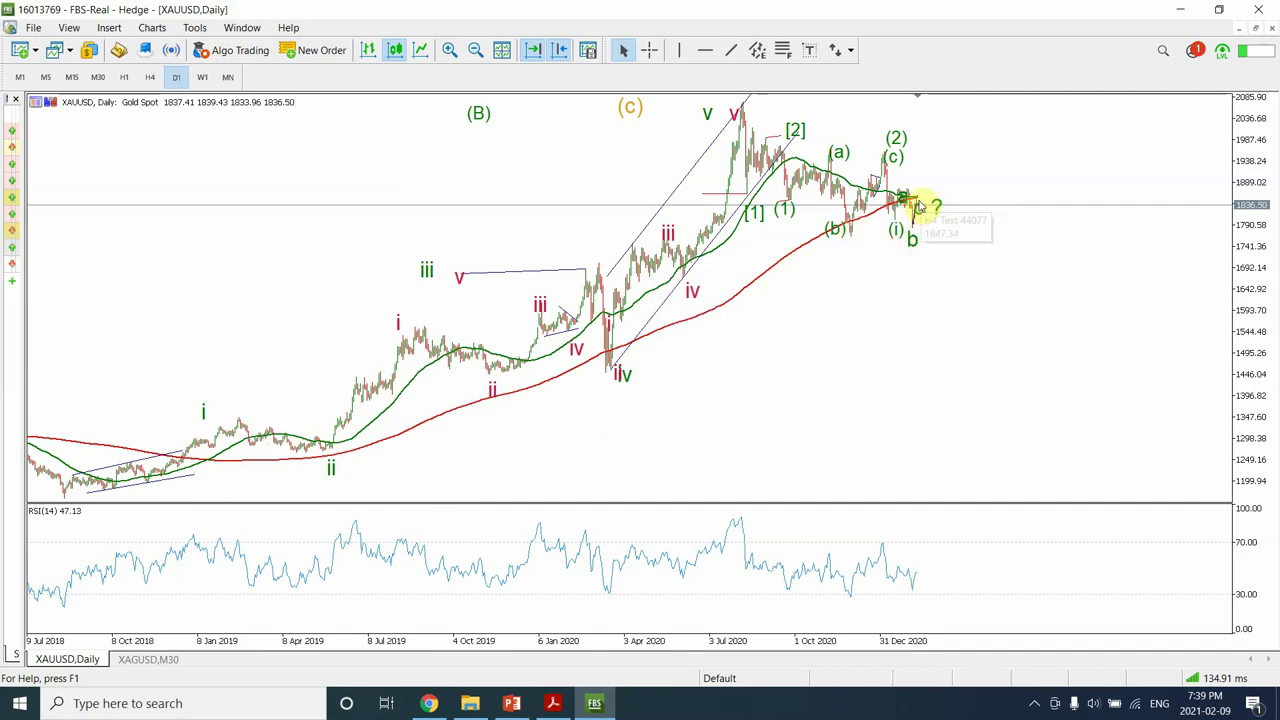
{"action": "left_click", "coordinate": [451, 50]}
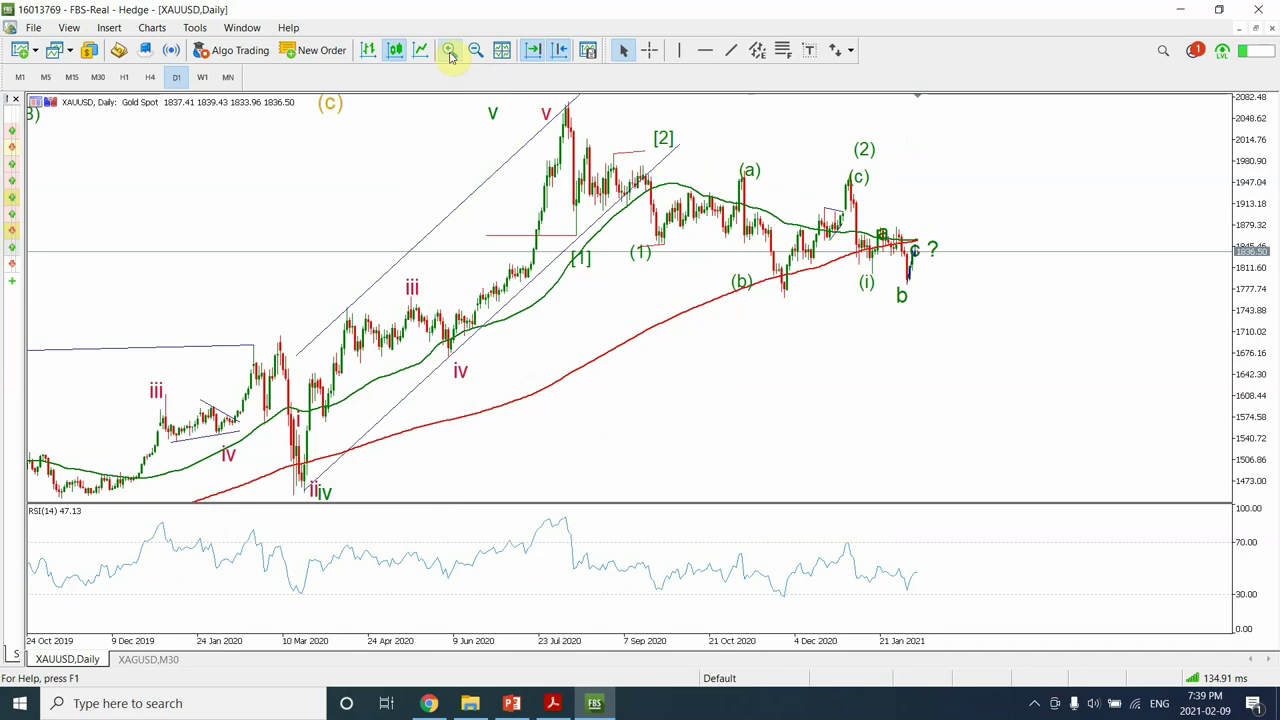
{"action": "left_click", "coordinate": [451, 50]}
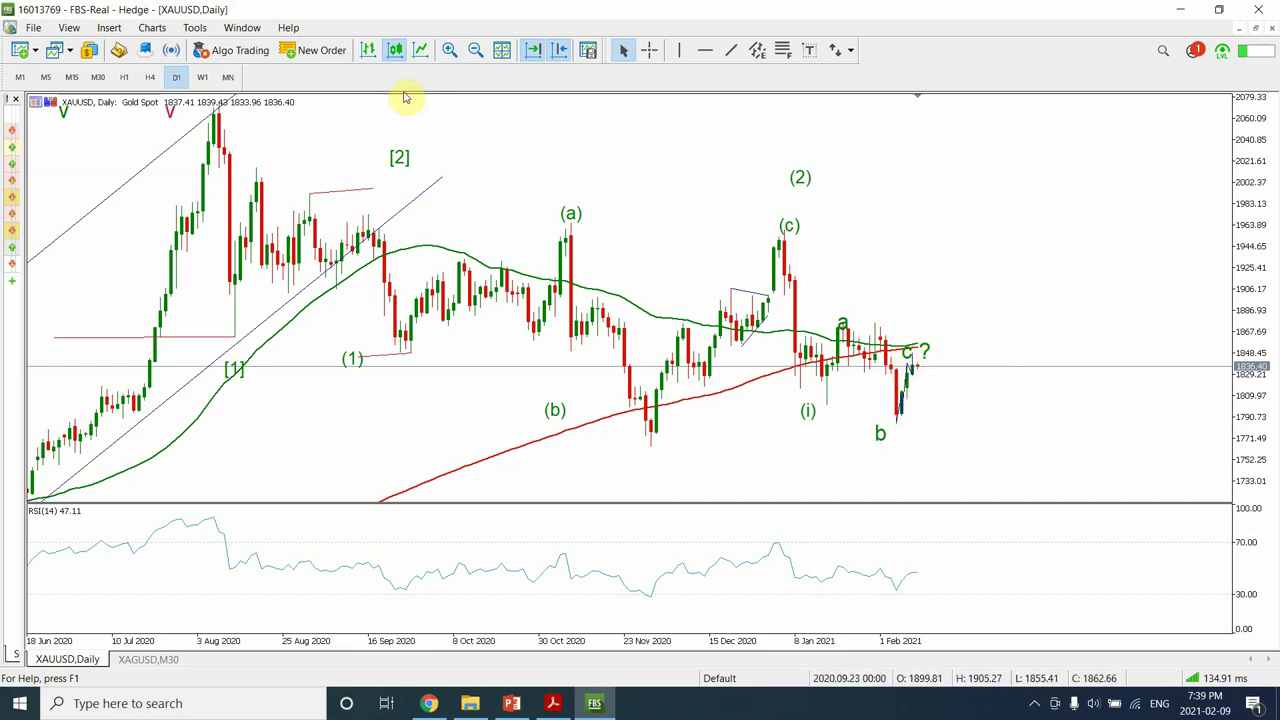
{"action": "left_click", "coordinate": [449, 50]}
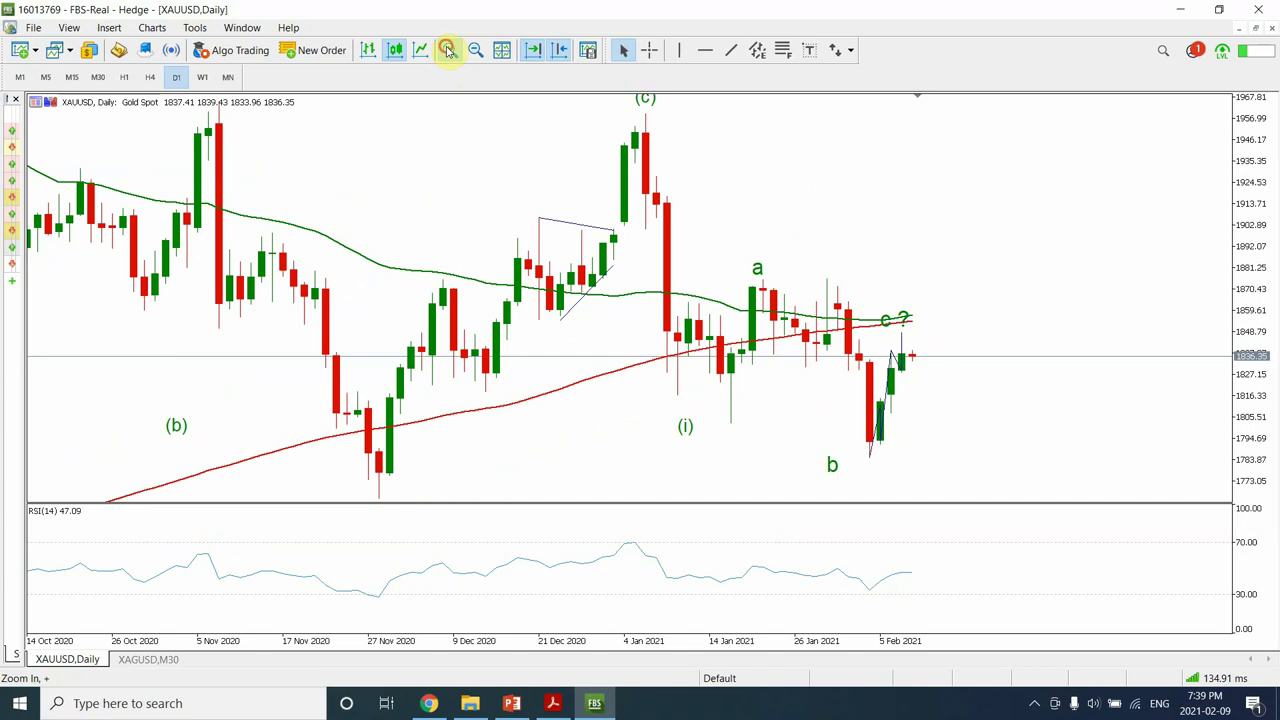
{"action": "left_click", "coordinate": [449, 50]}
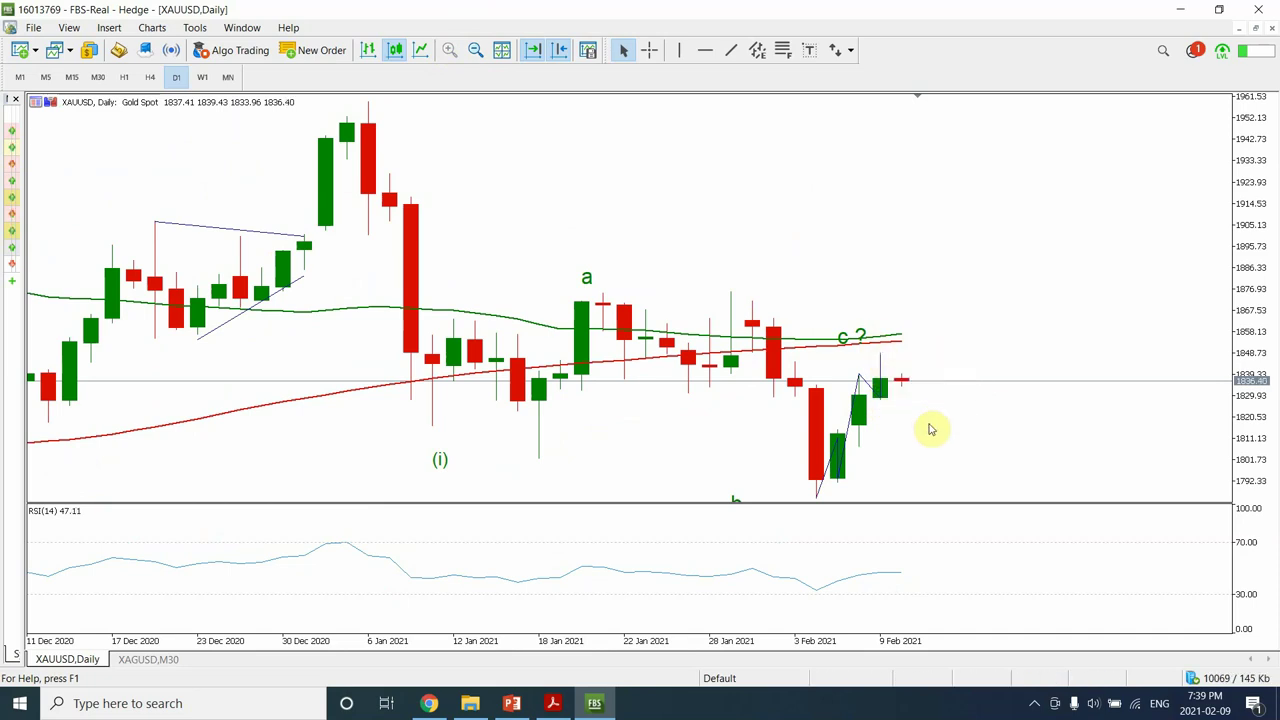
- Examine the daily gold chart's larger (a)-(b)-(c) wave structure back to December 2015 and the decline from the August 2020 peak
{"action": "left_click", "coordinate": [476, 51]}
{"action": "left_click", "coordinate": [476, 51]}
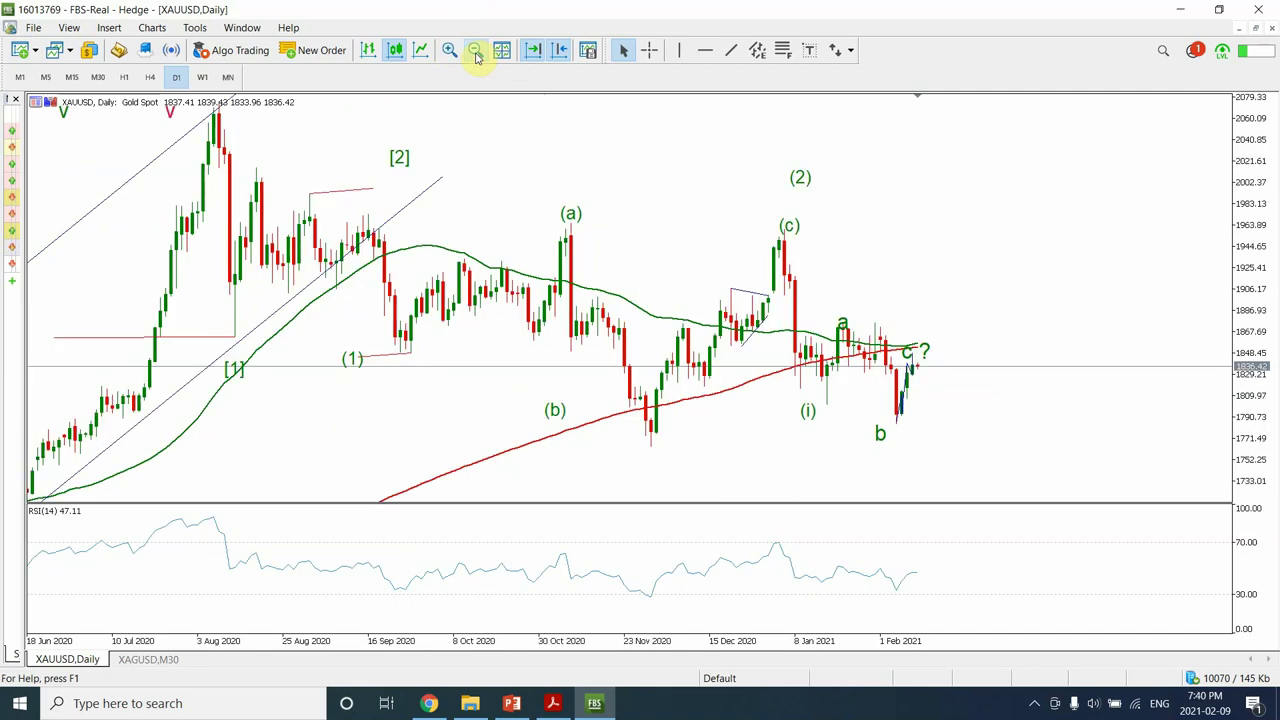
{"action": "left_click", "coordinate": [476, 52]}
{"action": "left_click", "coordinate": [476, 52]}
{"action": "left_click", "coordinate": [476, 52]}
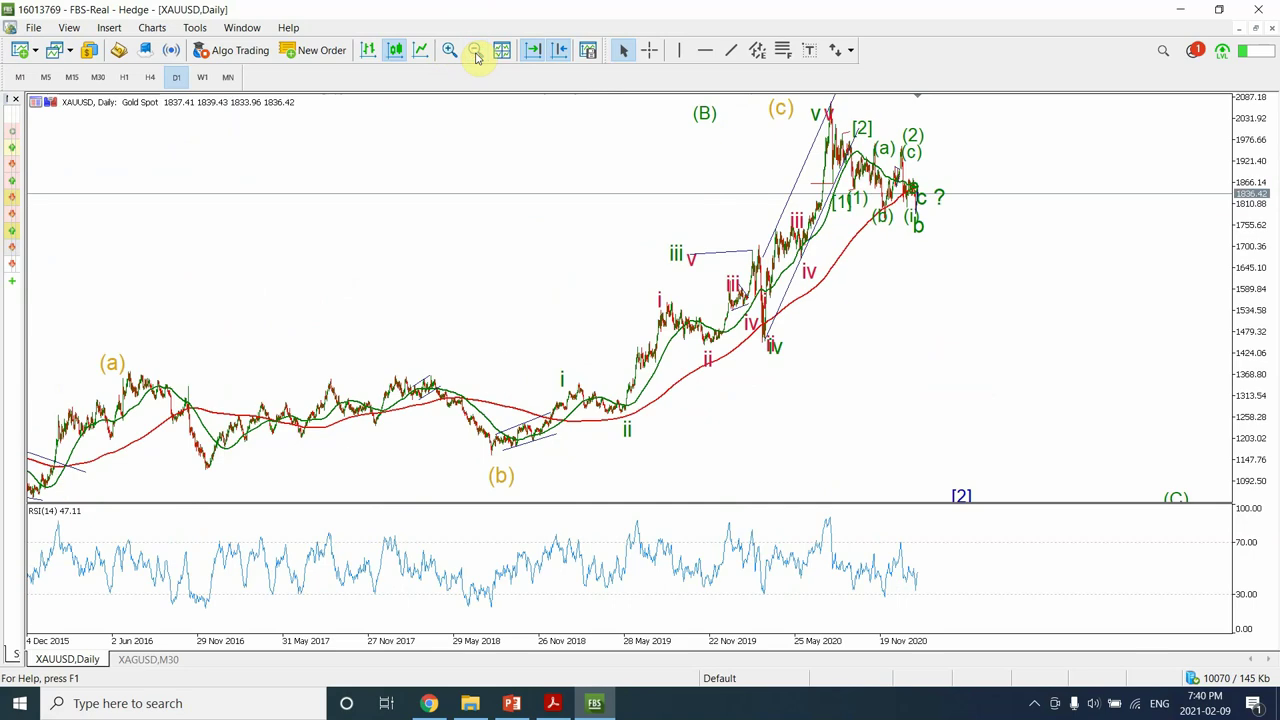
{"action": "mouse_move", "coordinate": [771, 329]}
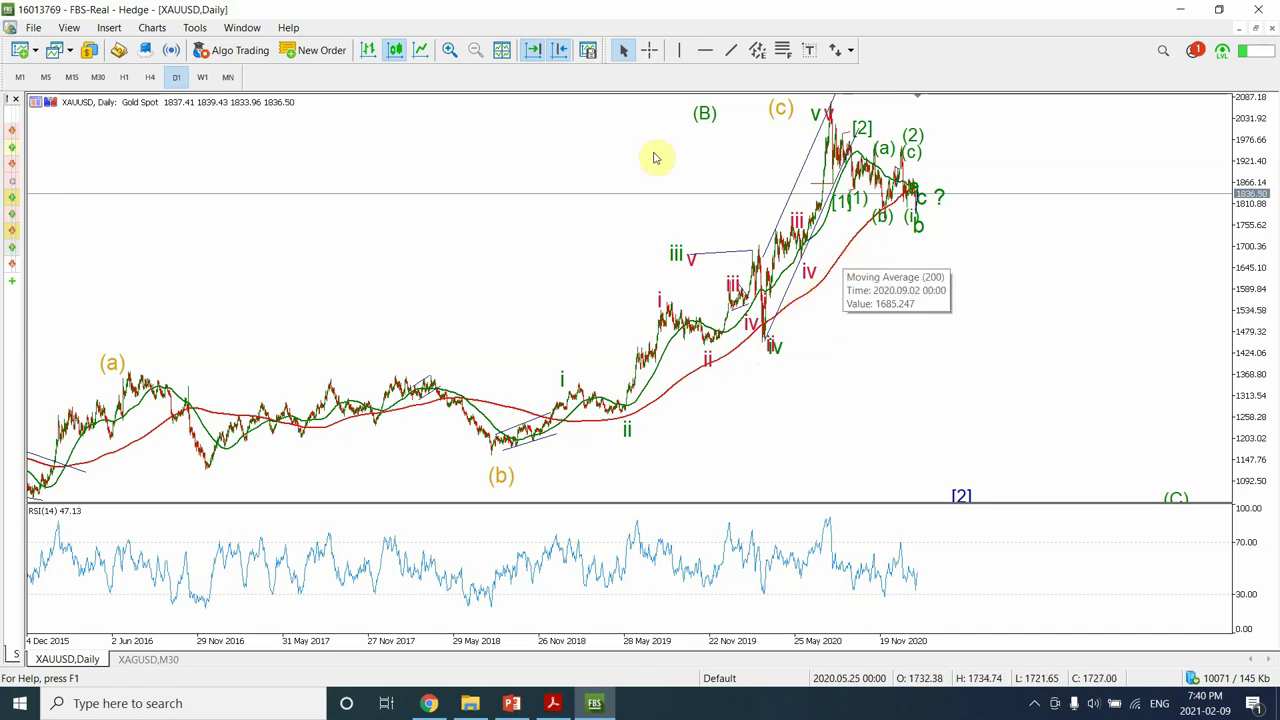
{"action": "left_click", "coordinate": [449, 51]}
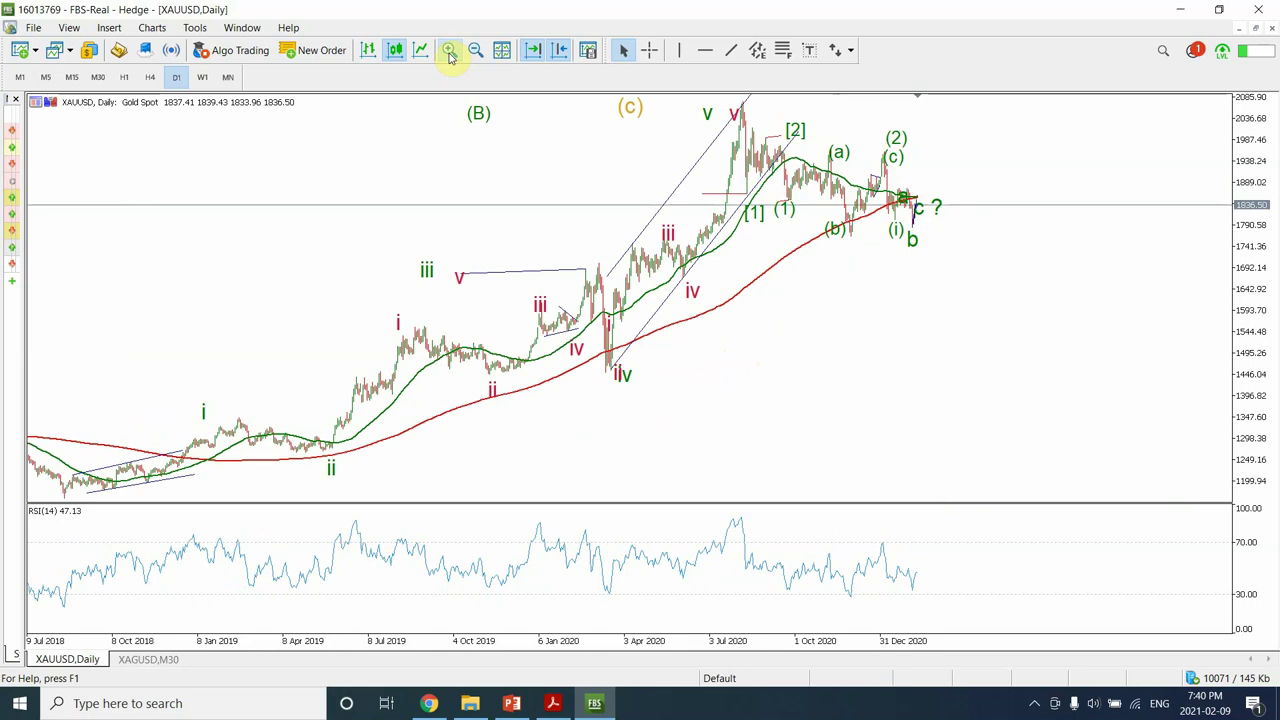
{"action": "left_click", "coordinate": [450, 53]}
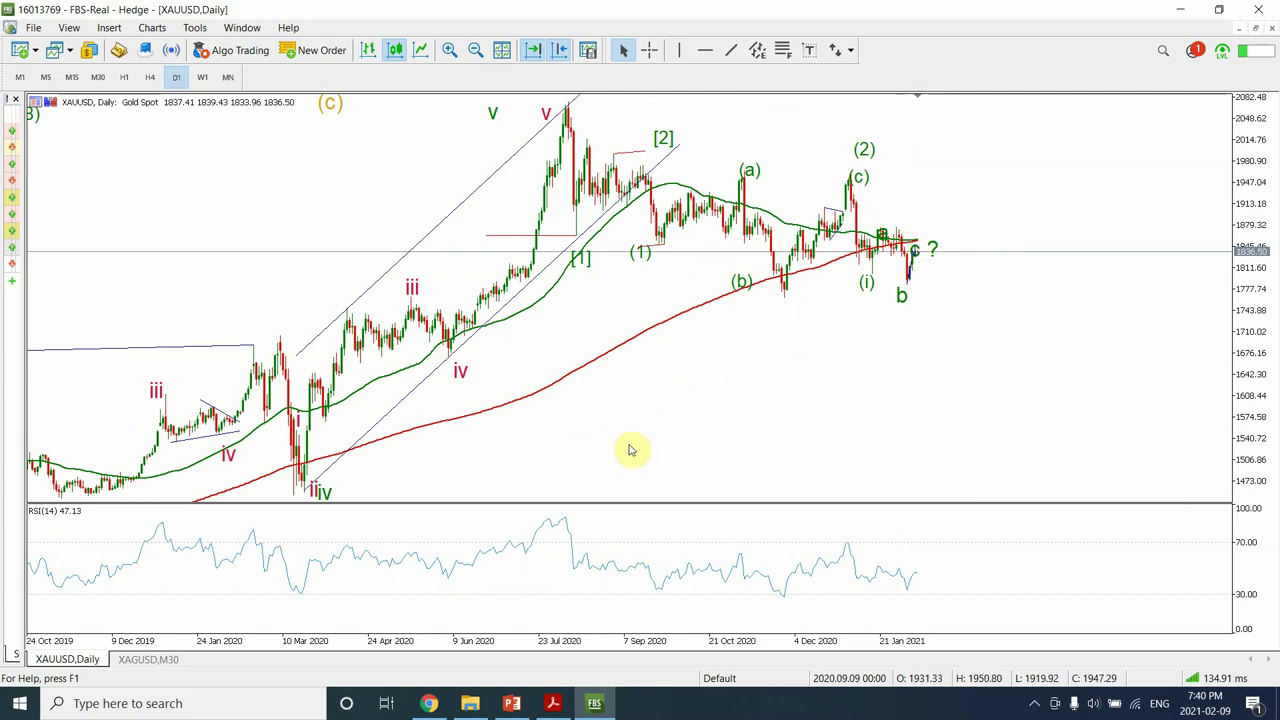
- Show the gold chart on the H1 timeframe and examine the a-b-c correction following wave (i)
{"action": "left_click", "coordinate": [125, 78]}
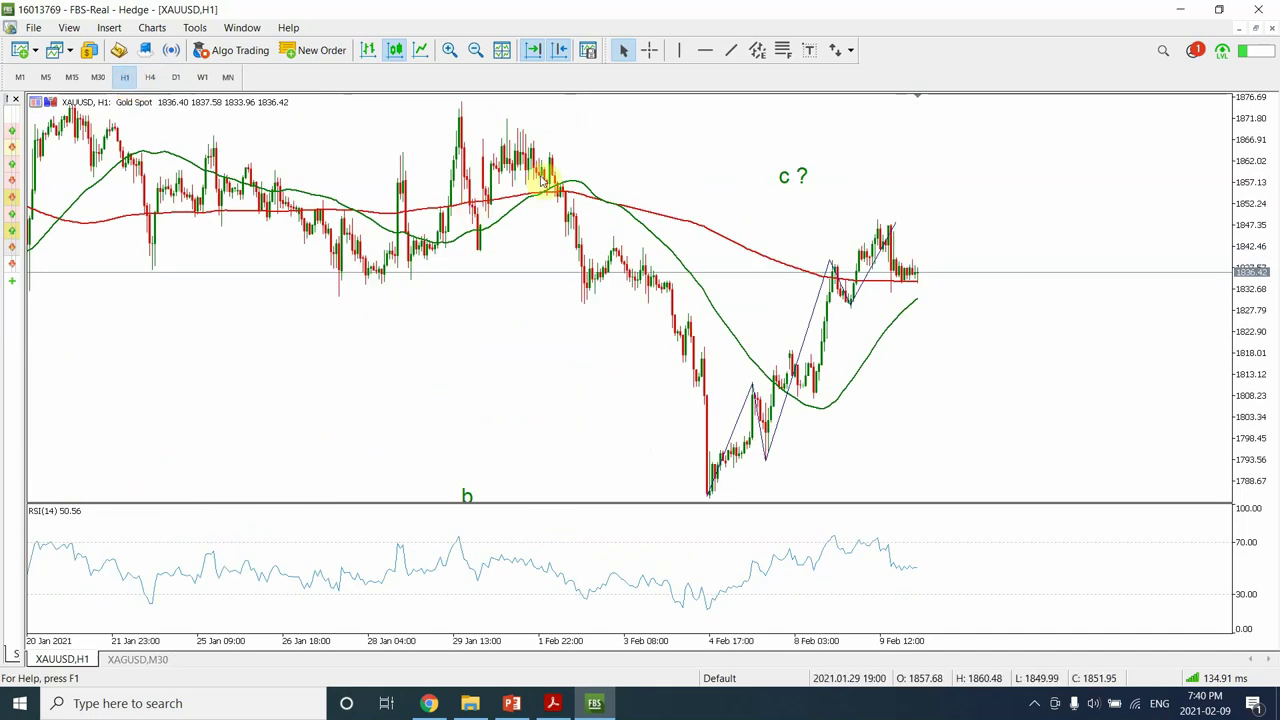
{"action": "left_click", "coordinate": [479, 52]}
{"action": "left_click", "coordinate": [479, 52]}
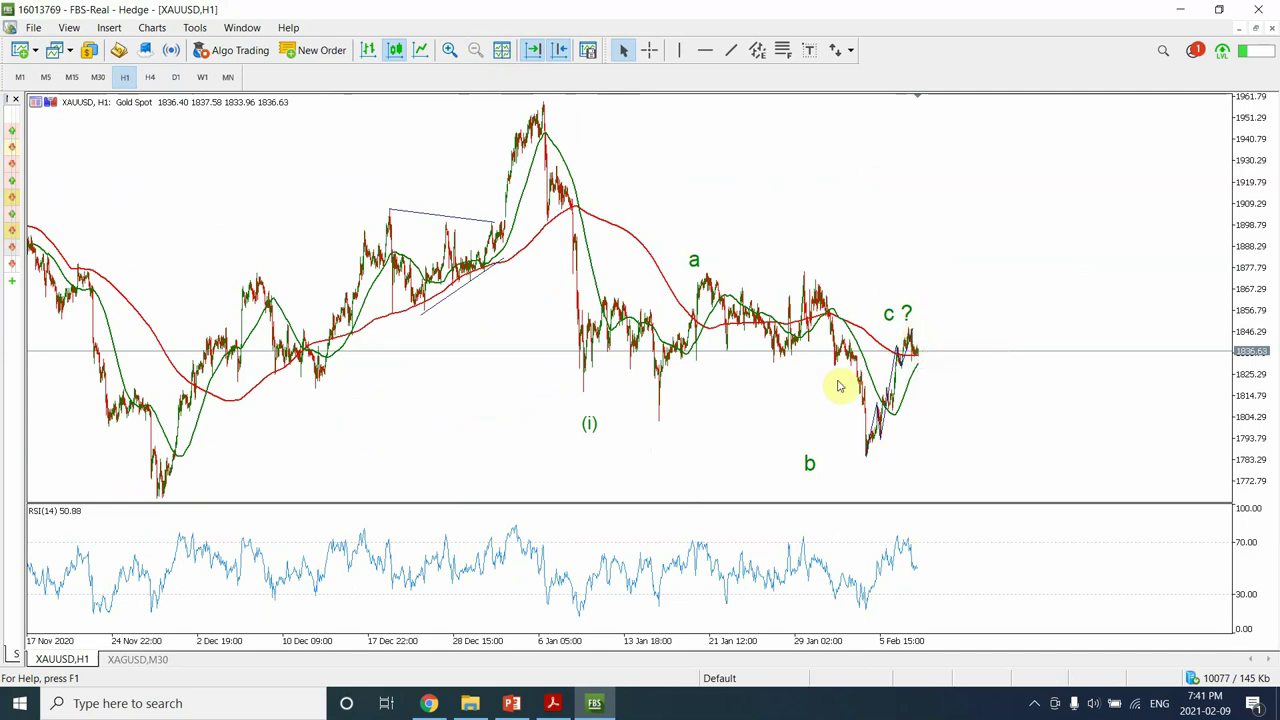
- Show the gold chart on the M15 timeframe and examine the latest candles against the moving averages
{"action": "left_click", "coordinate": [72, 80]}
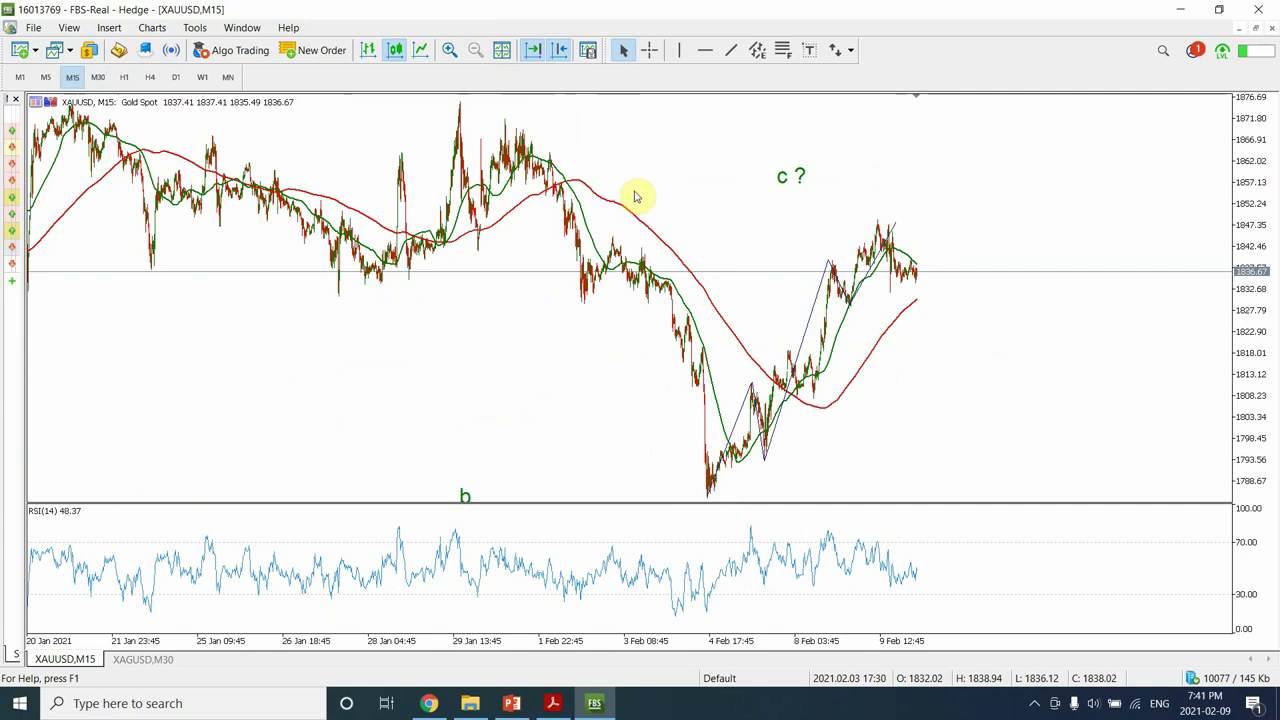
{"action": "left_click", "coordinate": [450, 52]}
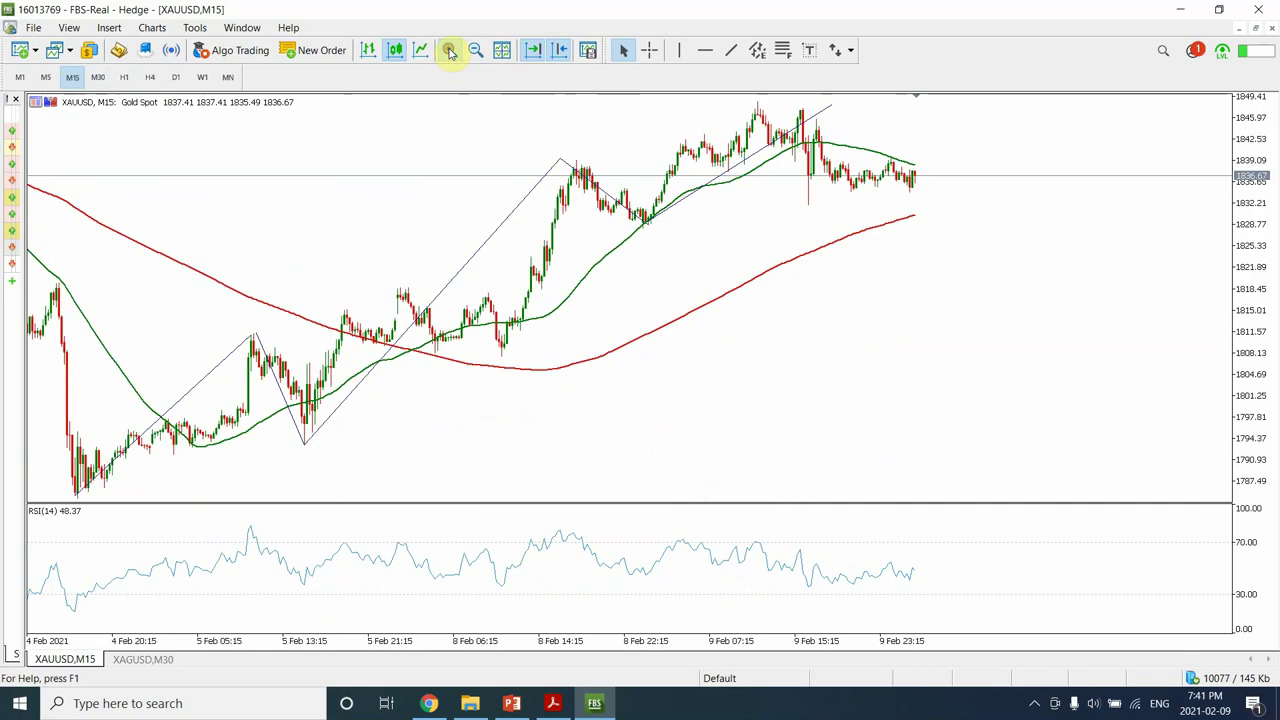
{"action": "left_click", "coordinate": [450, 52]}
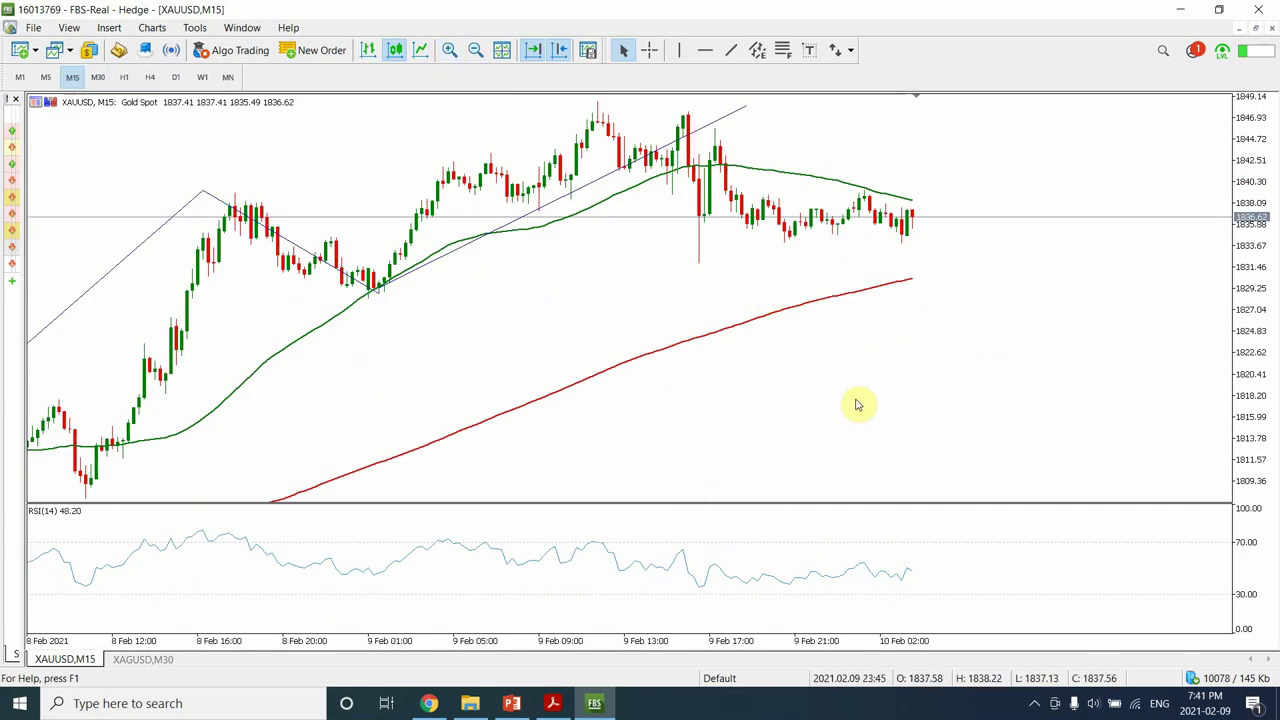
- Review the list of indicators applied to the M15 gold chart and view the whole rally from the 4 February low
{"action": "right_click", "coordinate": [802, 377]}
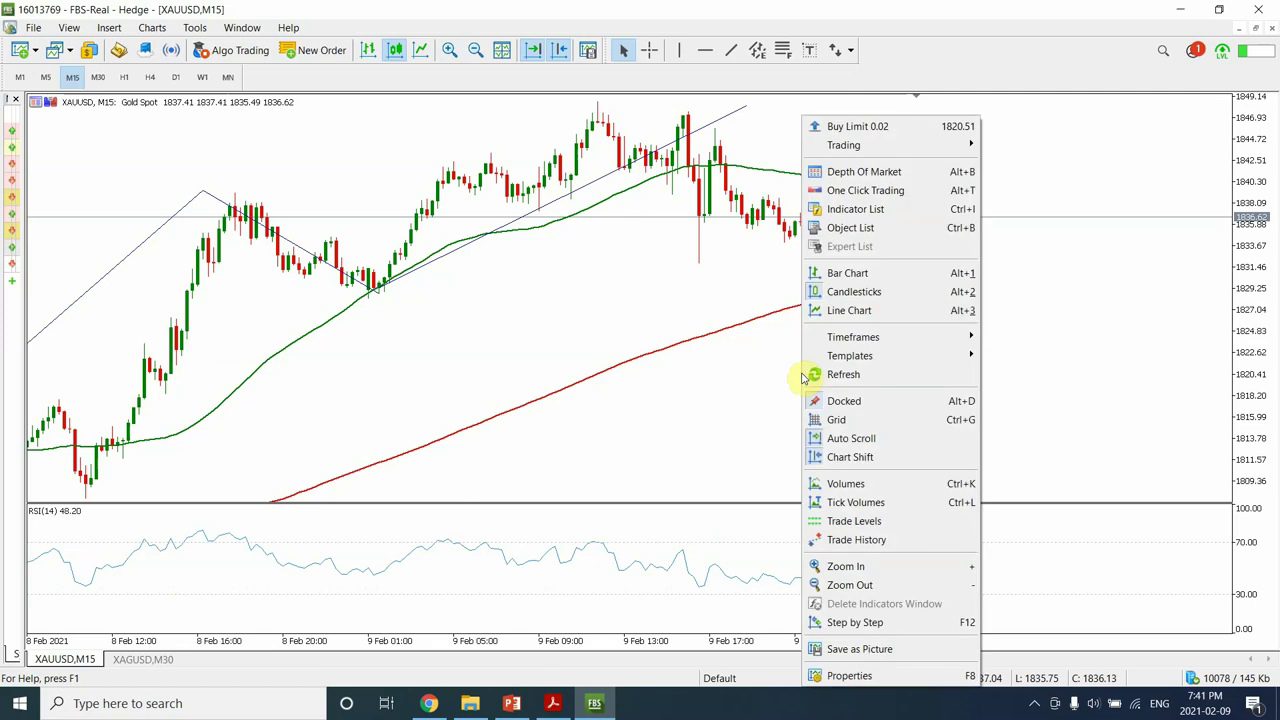
{"action": "left_click", "coordinate": [716, 420]}
{"action": "key", "text": "ctrl+i"}
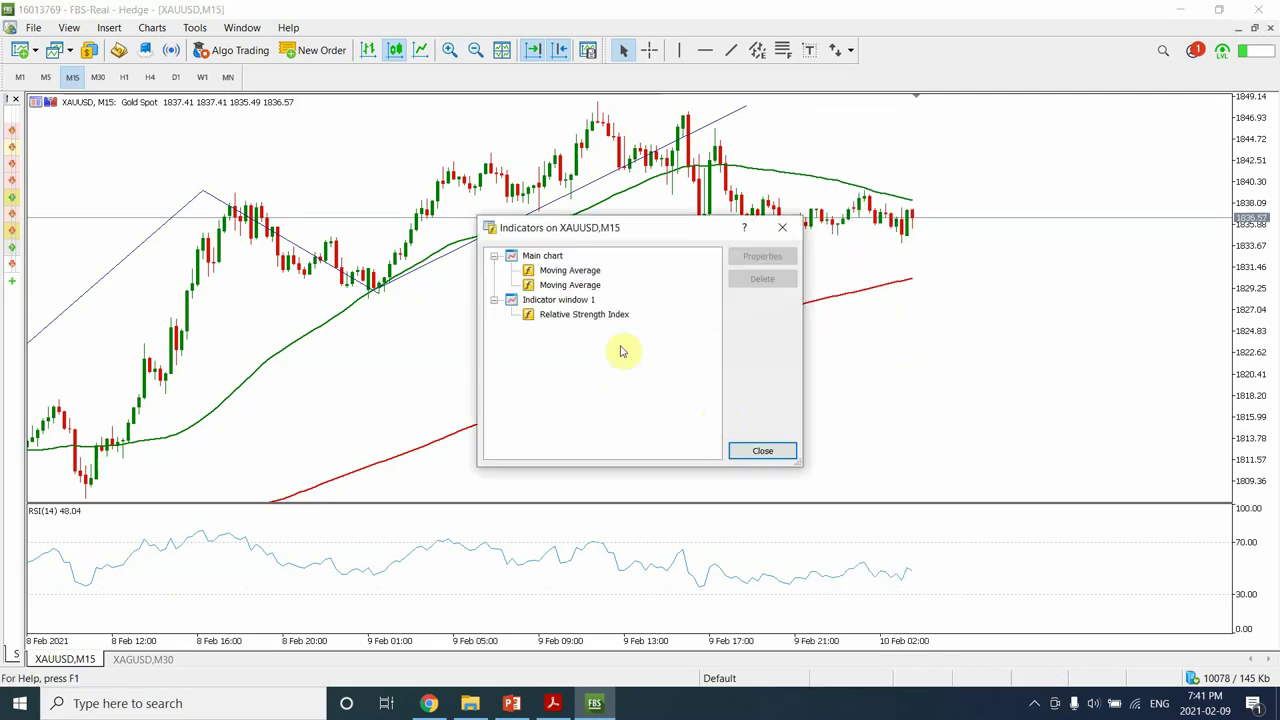
{"action": "left_click", "coordinate": [551, 272]}
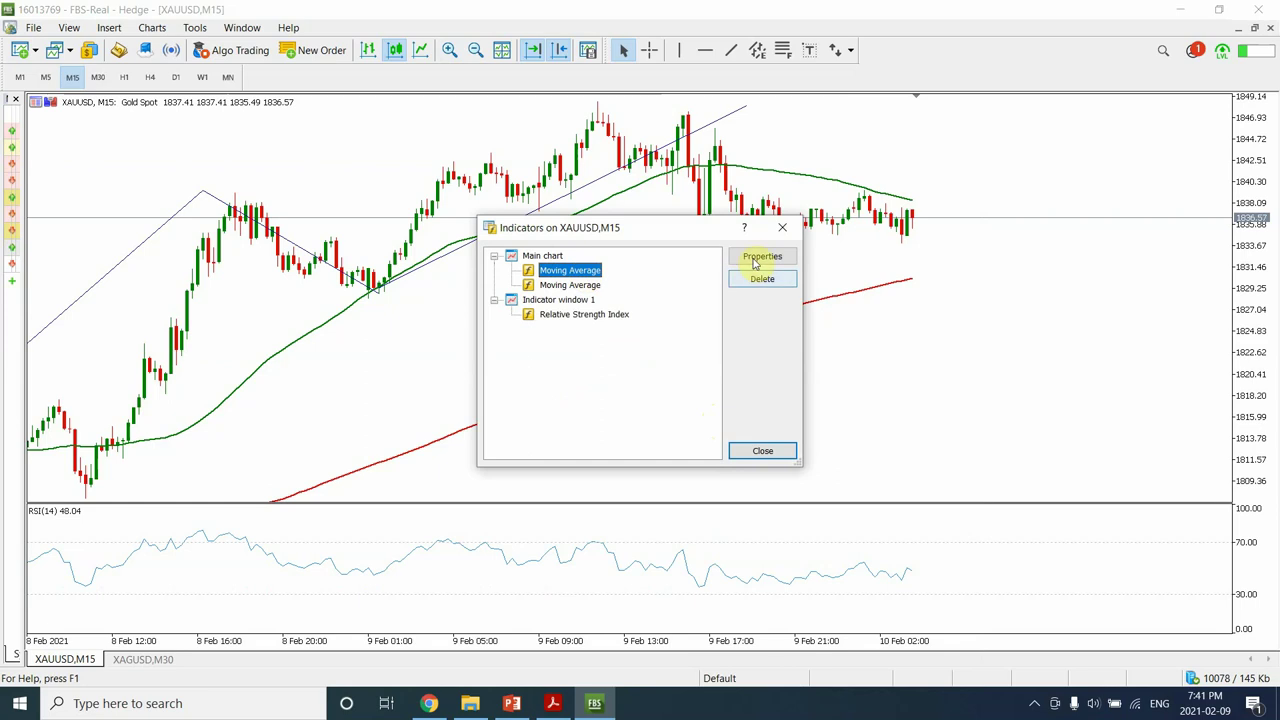
{"action": "left_click", "coordinate": [766, 451]}
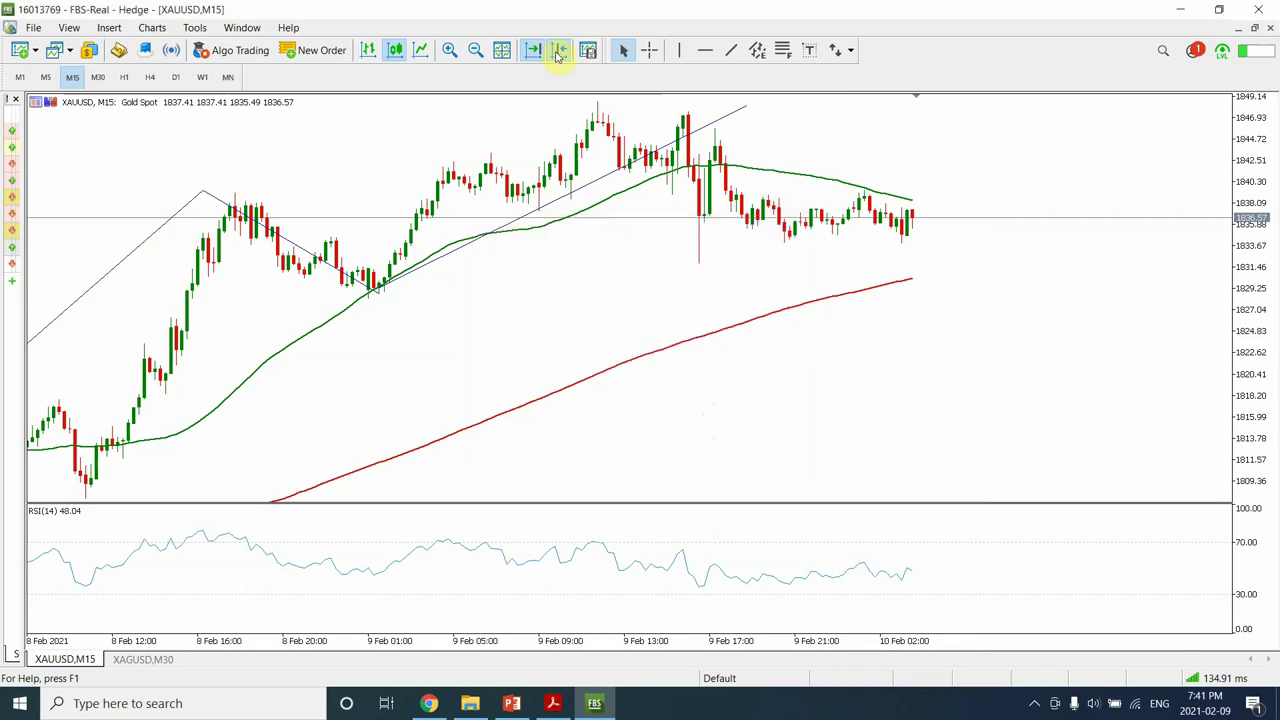
{"action": "left_click", "coordinate": [475, 52]}
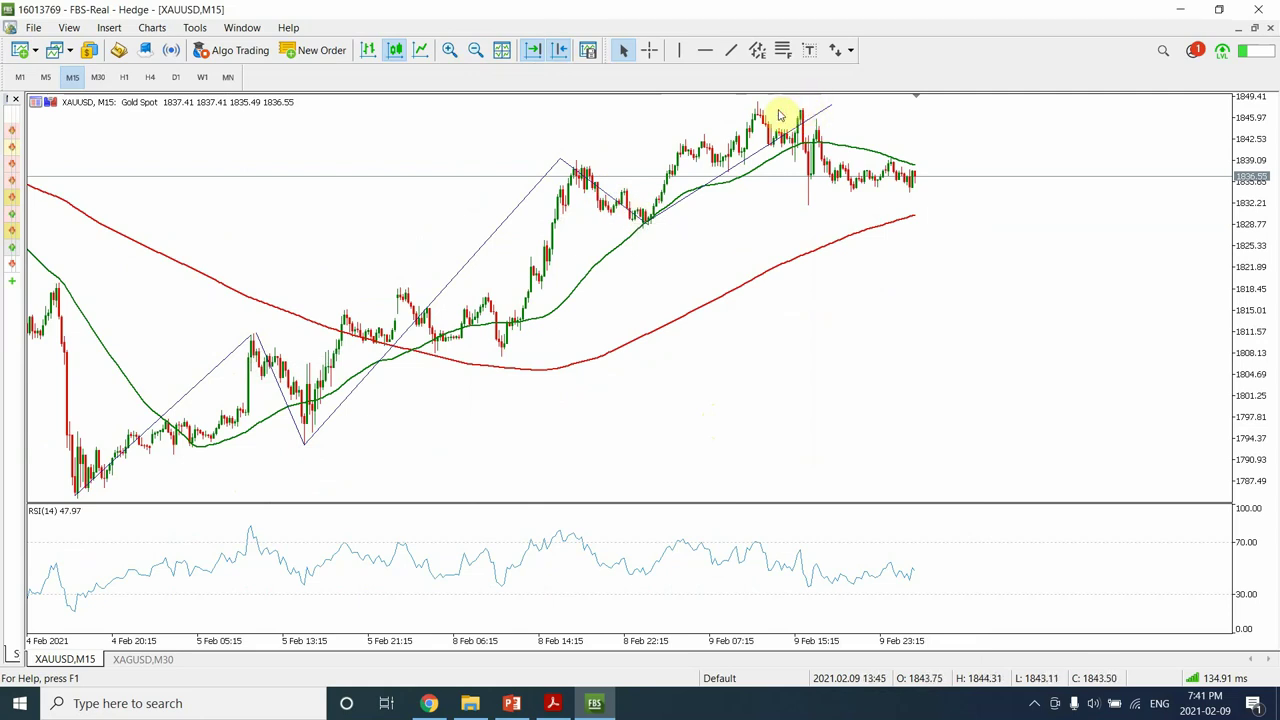
- Set the gold chart to the H4 timeframe and move the "c ?" wave label beside the end of the red moving average
{"action": "left_click", "coordinate": [98, 78]}
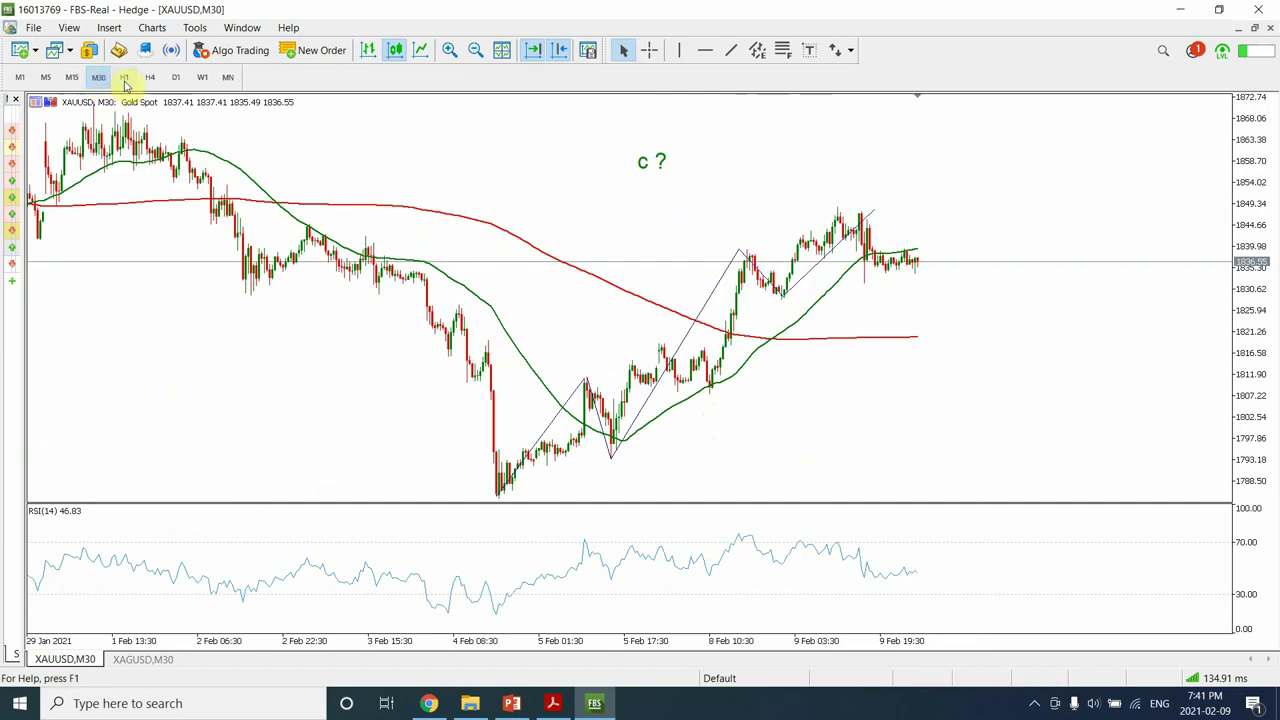
{"action": "left_click", "coordinate": [124, 78]}
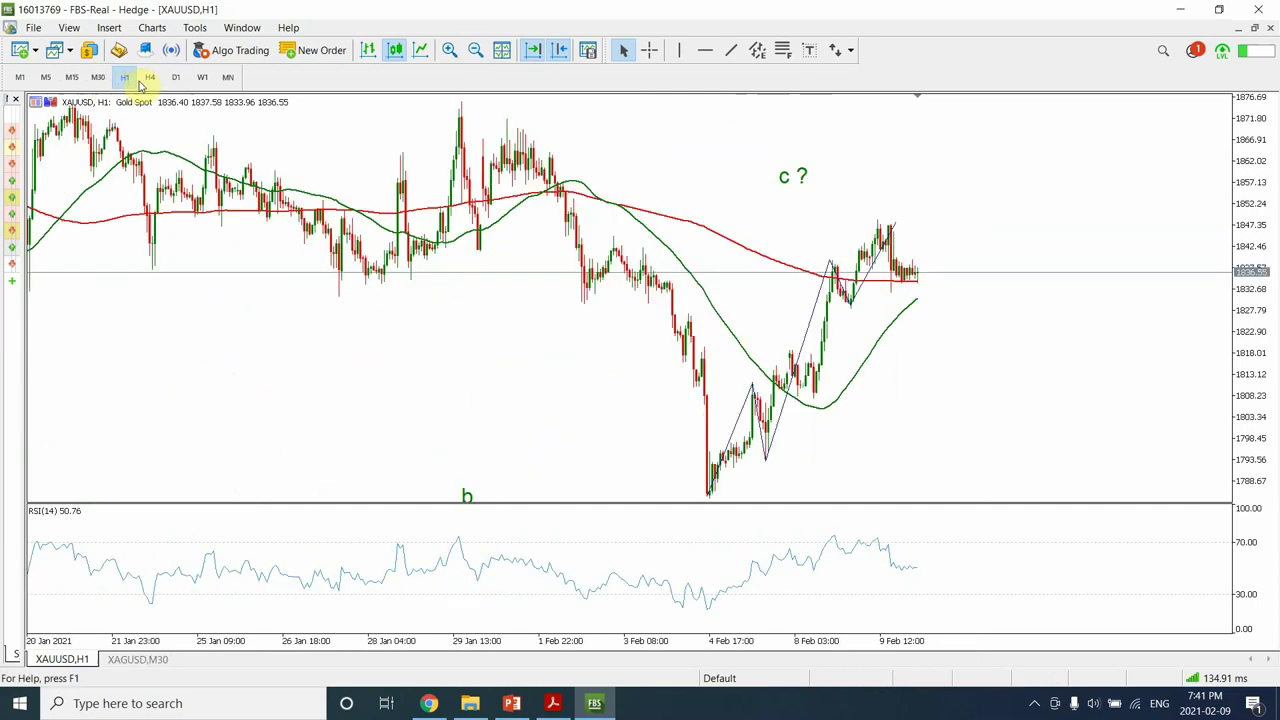
{"action": "left_click", "coordinate": [150, 78]}
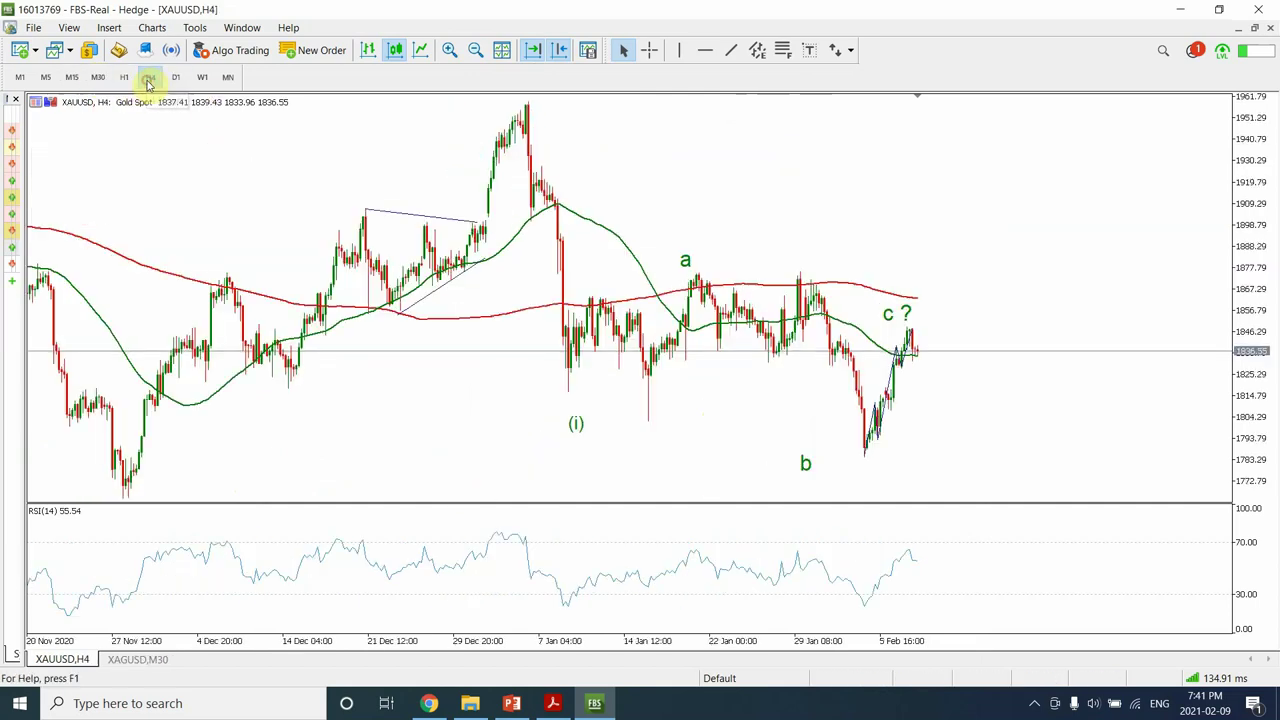
{"action": "left_click", "coordinate": [896, 313]}
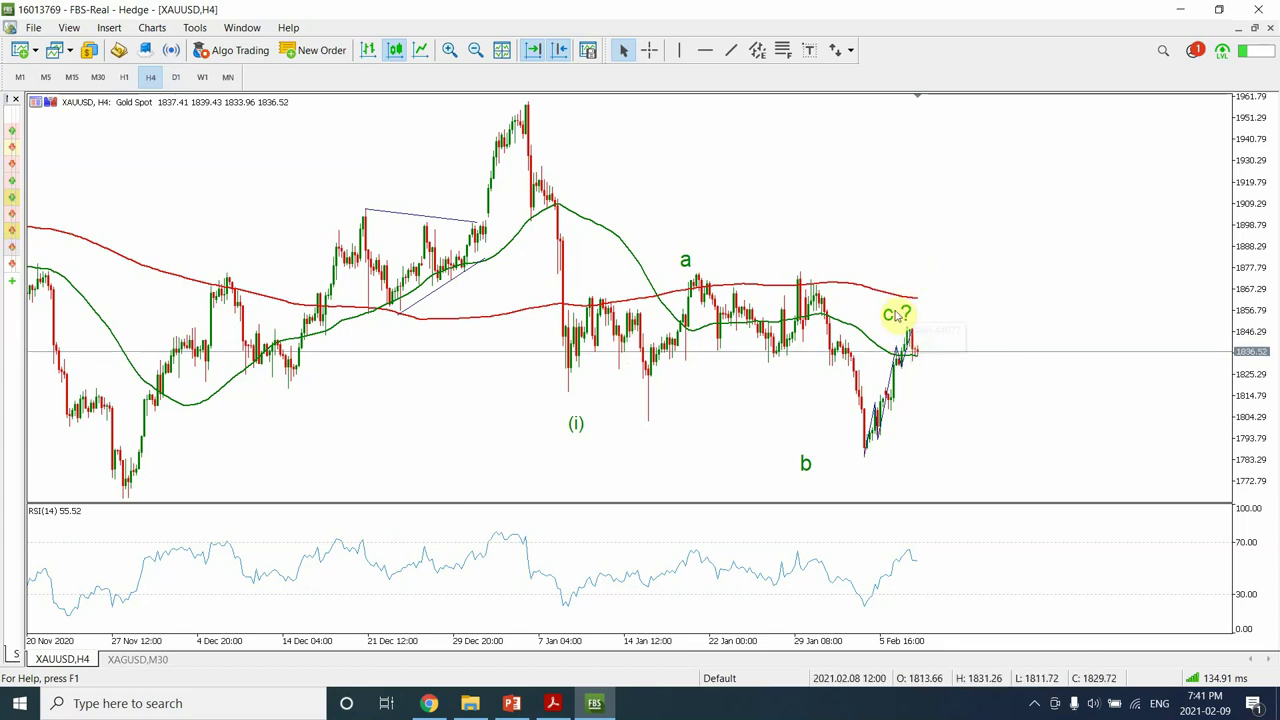
{"action": "left_click_drag", "start_coordinate": [886, 313], "coordinate": [920, 302]}
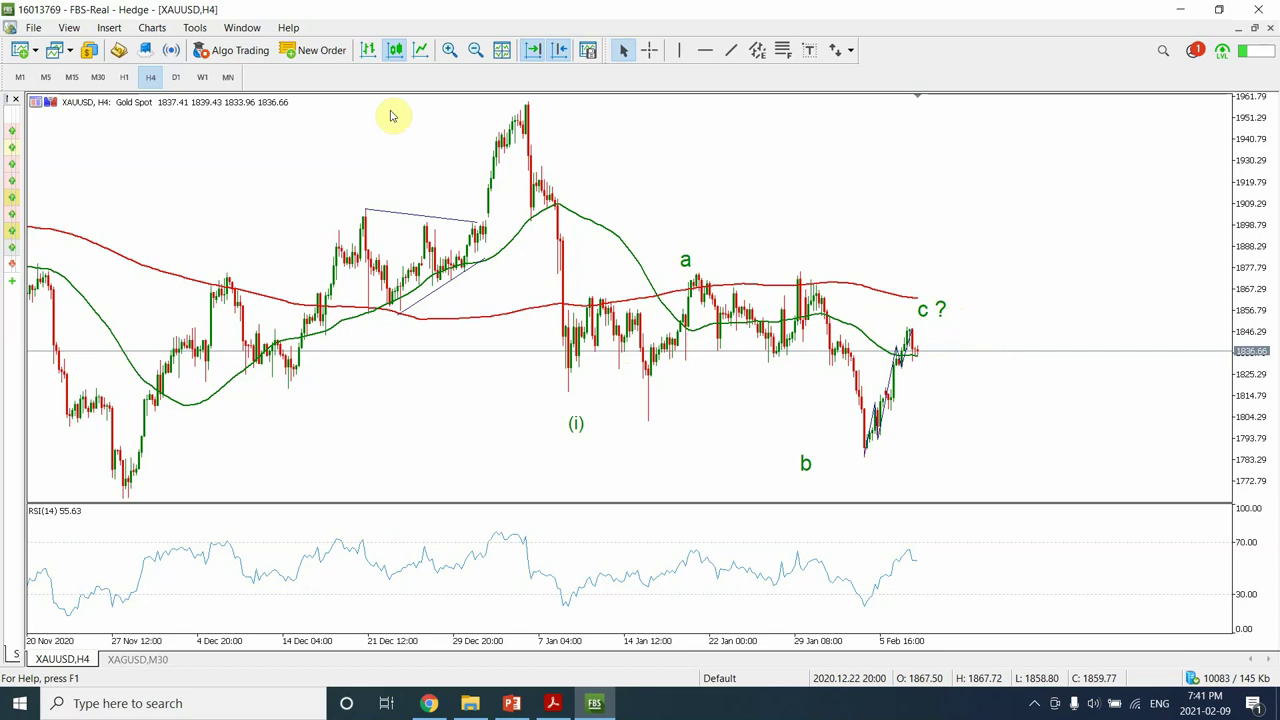
- Examine the long-term wave count and RSI peak on the monthly gold chart, and return the chart to the H4 timeframe
{"action": "left_click", "coordinate": [202, 78]}
{"action": "left_click", "coordinate": [228, 78]}
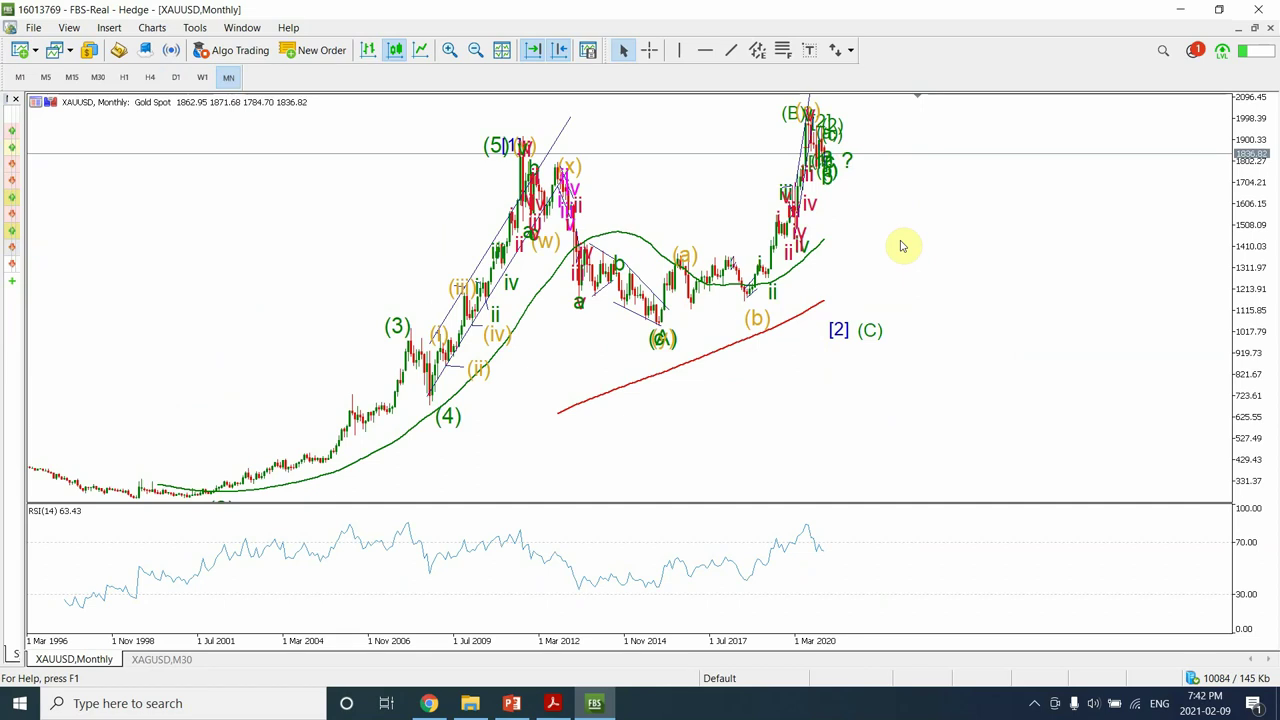
{"action": "left_click", "coordinate": [812, 527]}
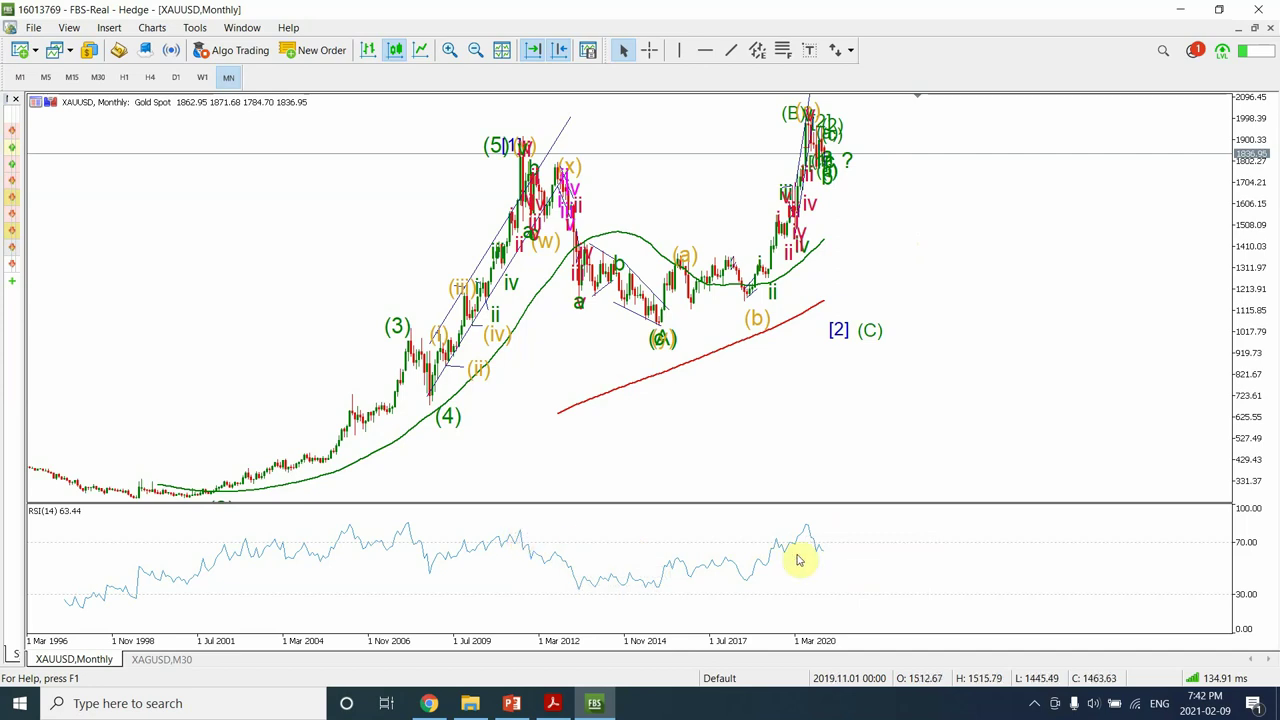
{"action": "mouse_move", "coordinate": [810, 532]}
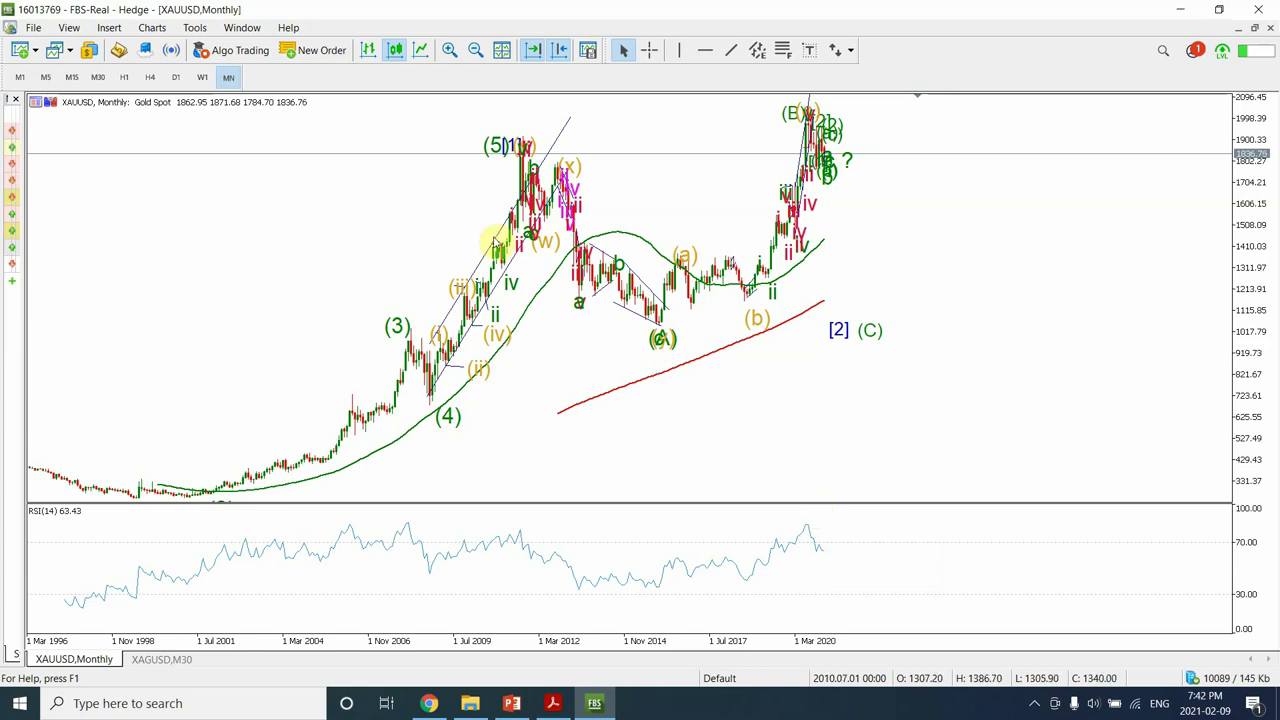
{"action": "left_click", "coordinate": [176, 78]}
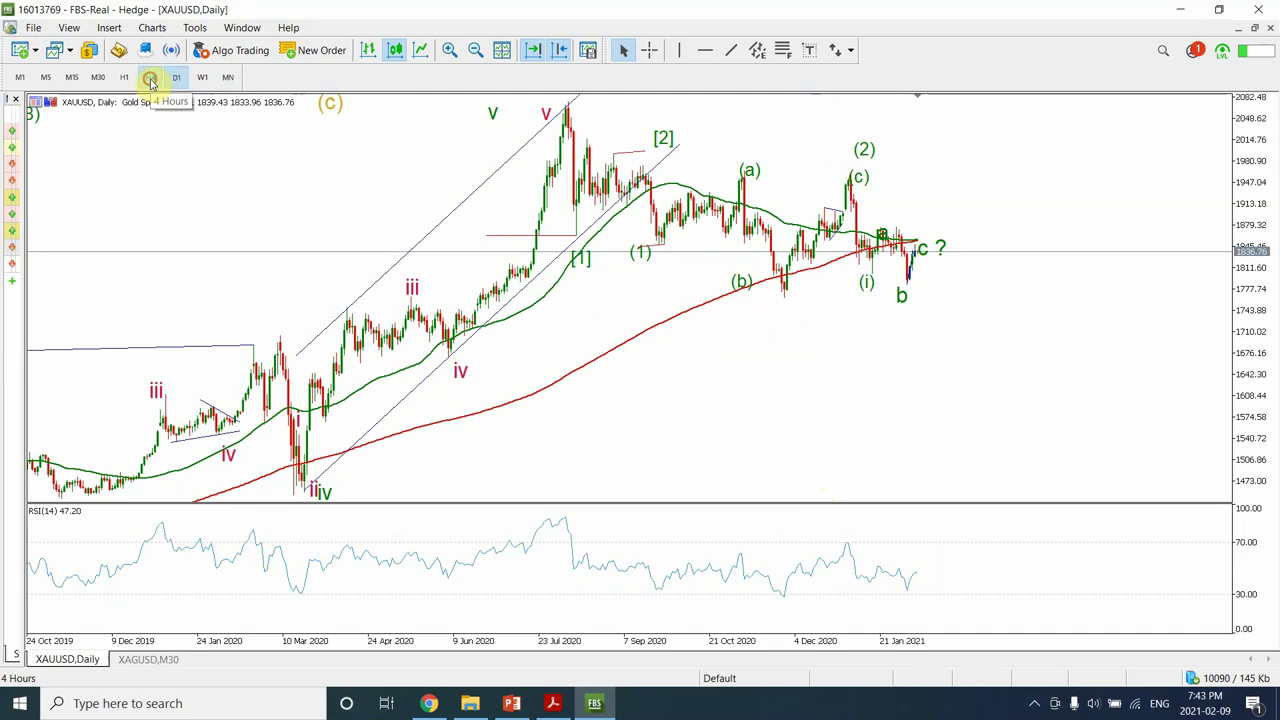
{"action": "left_click", "coordinate": [151, 80]}
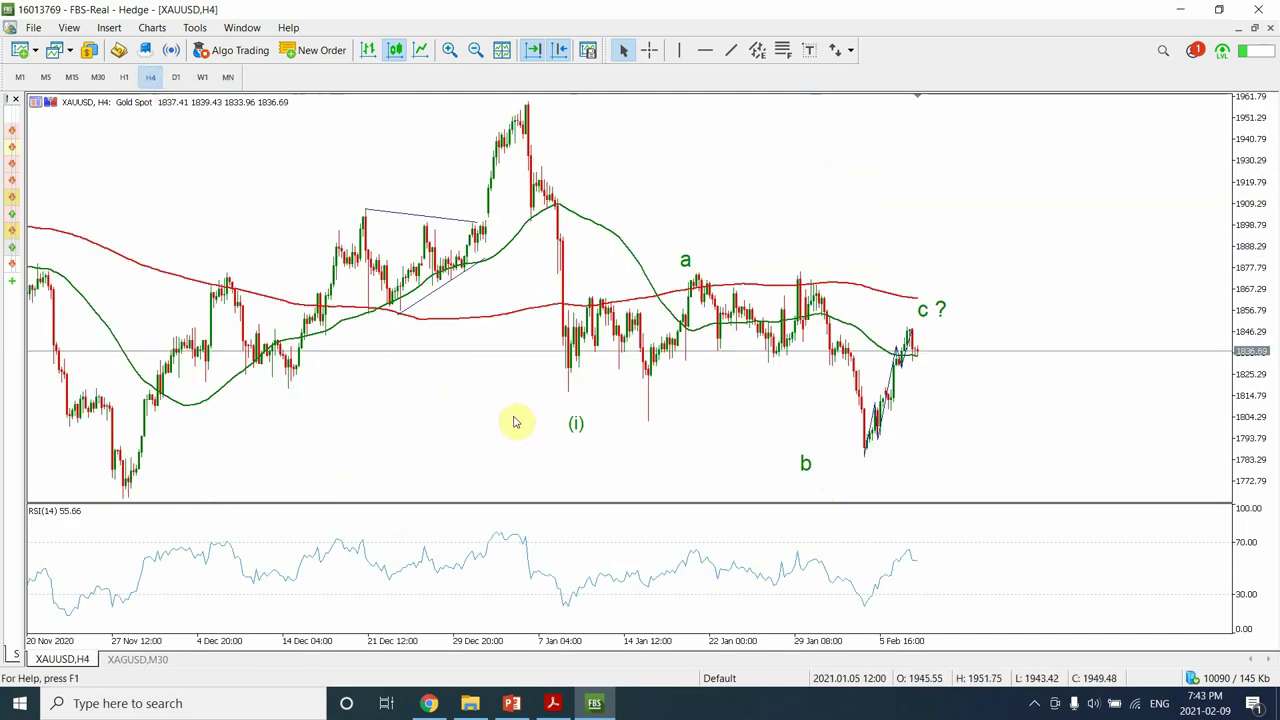
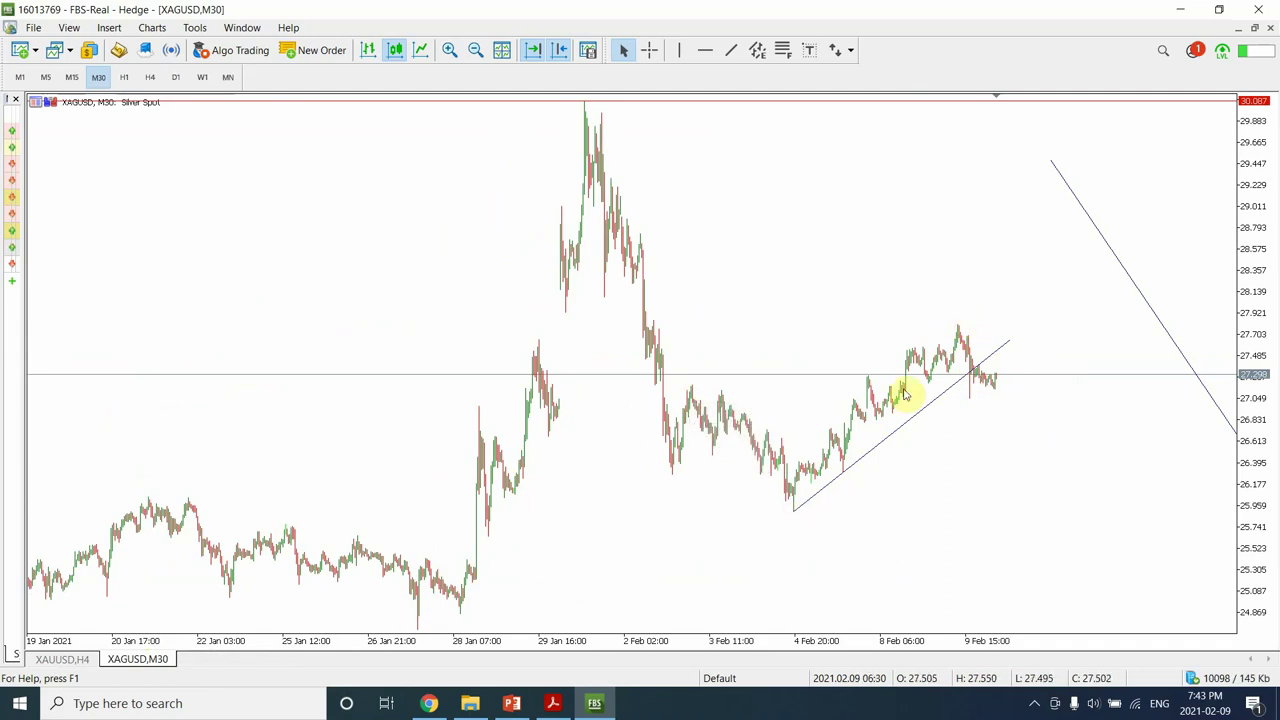
- Show the XAGUSD silver chart on the daily timeframe and examine the projected decline from wave (b) to wave (c)
{"action": "left_click", "coordinate": [124, 78]}
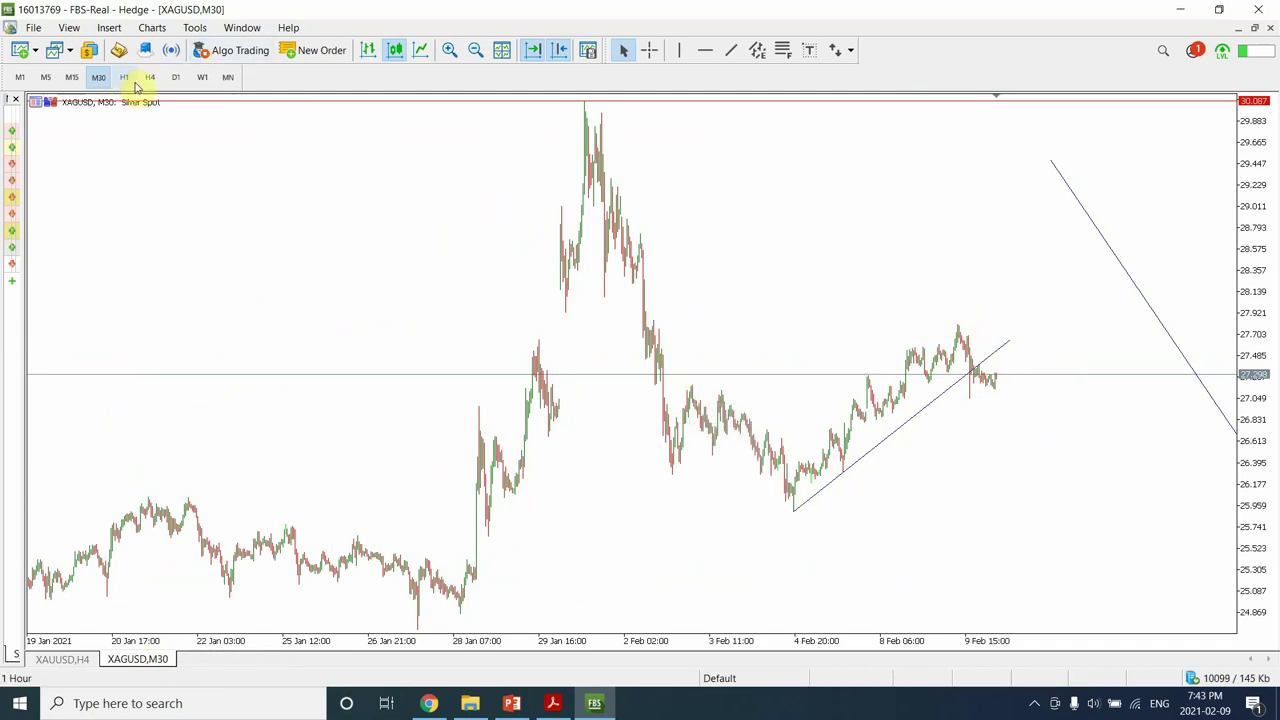
{"action": "left_click", "coordinate": [150, 78]}
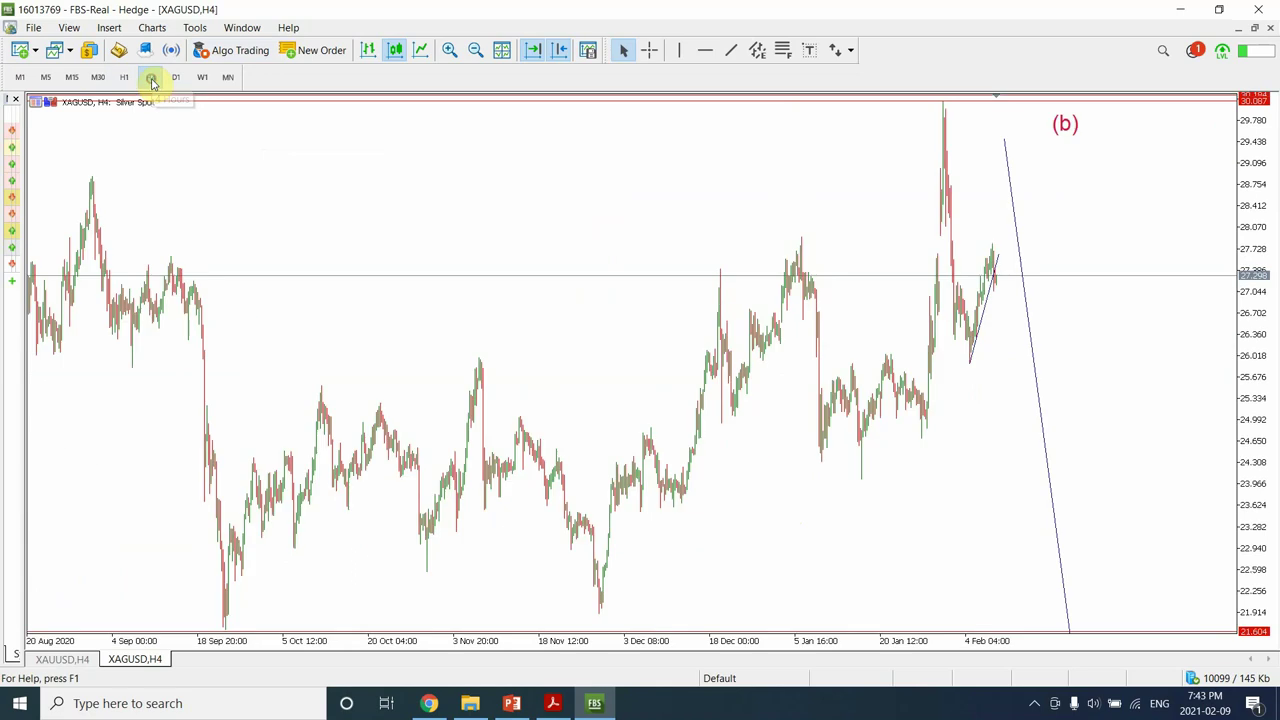
{"action": "left_click", "coordinate": [176, 78]}
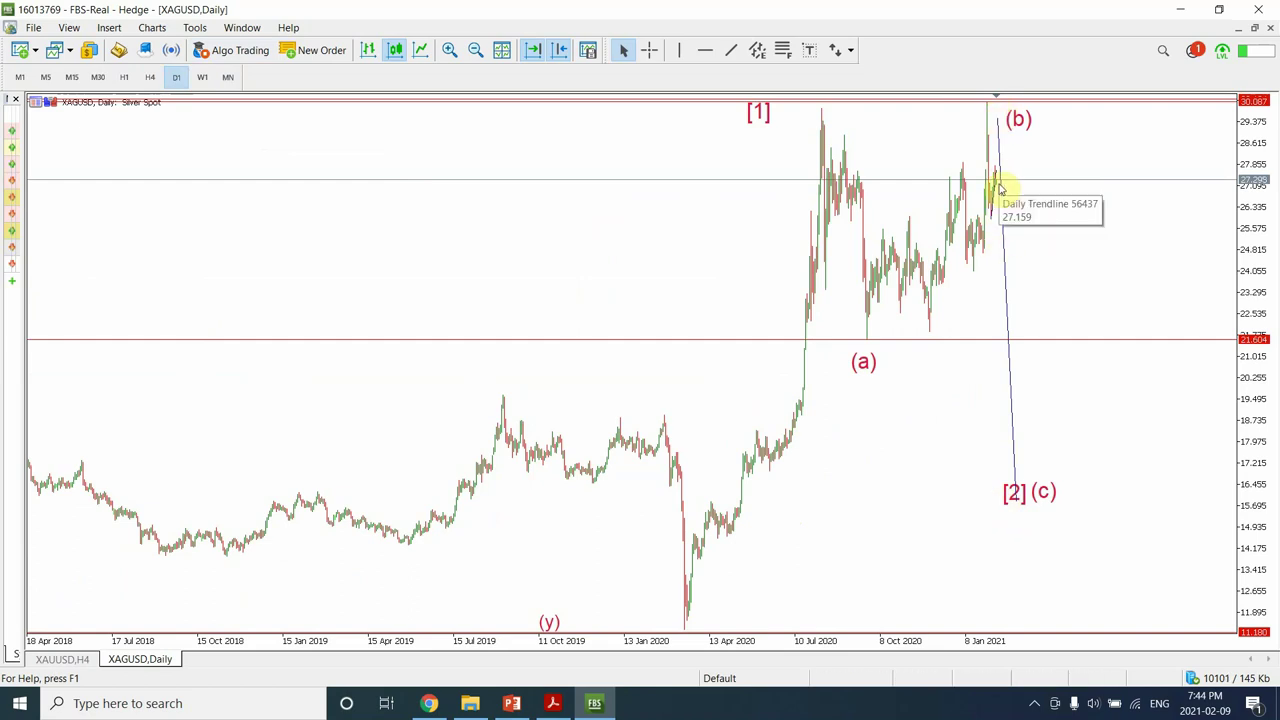
{"action": "left_click", "coordinate": [448, 50]}
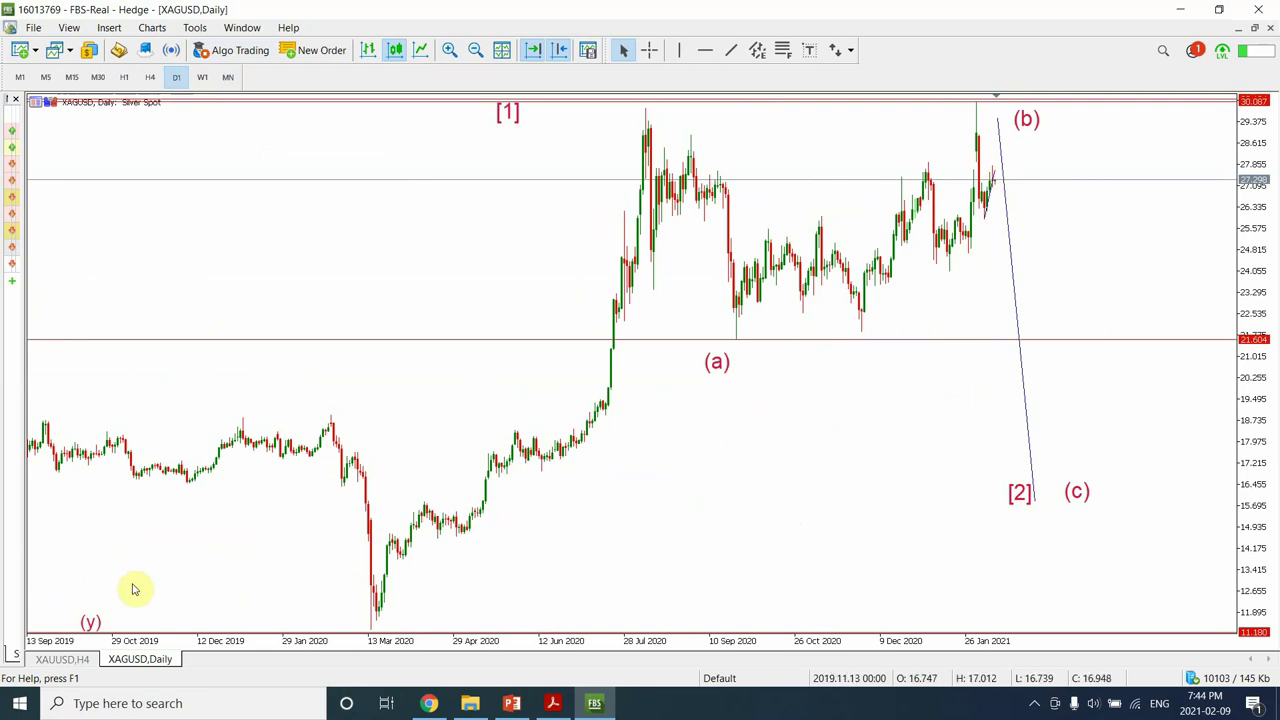
- Show the XAUUSD gold chart on the M15 timeframe and shrink the RSI pane to a minimum to enlarge the price area
{"action": "left_click", "coordinate": [80, 661]}
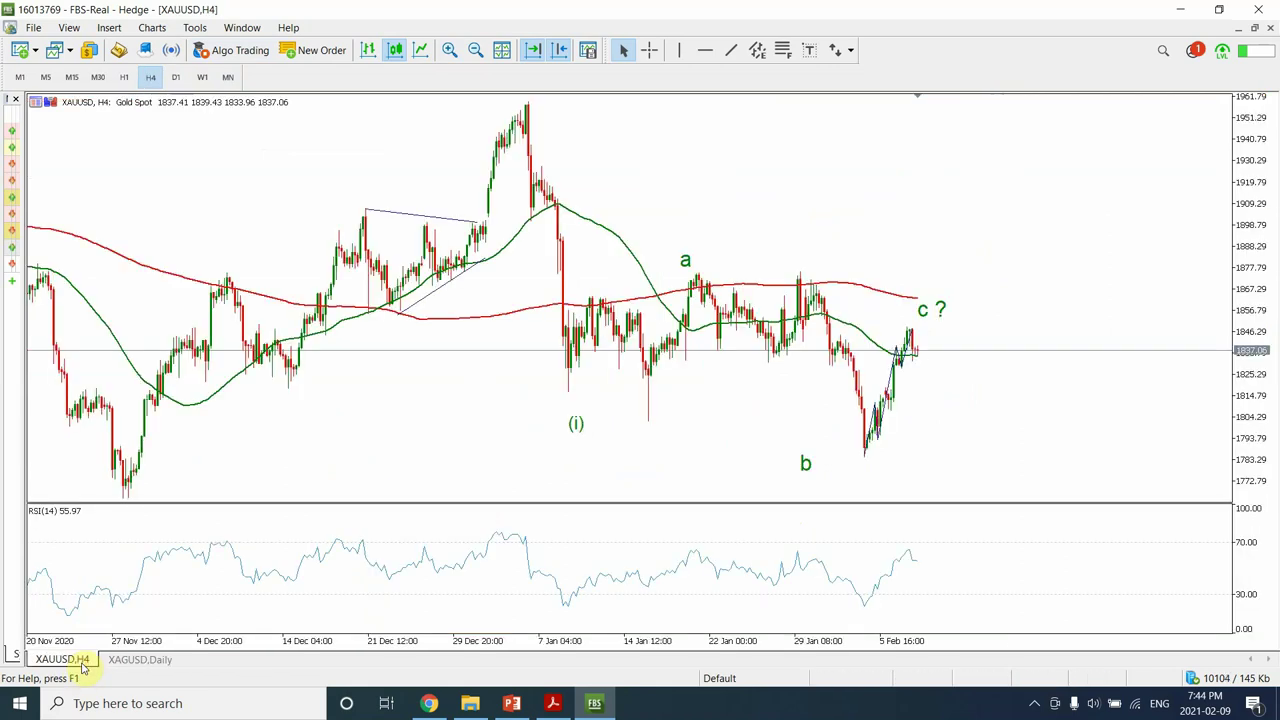
{"action": "left_click", "coordinate": [123, 78]}
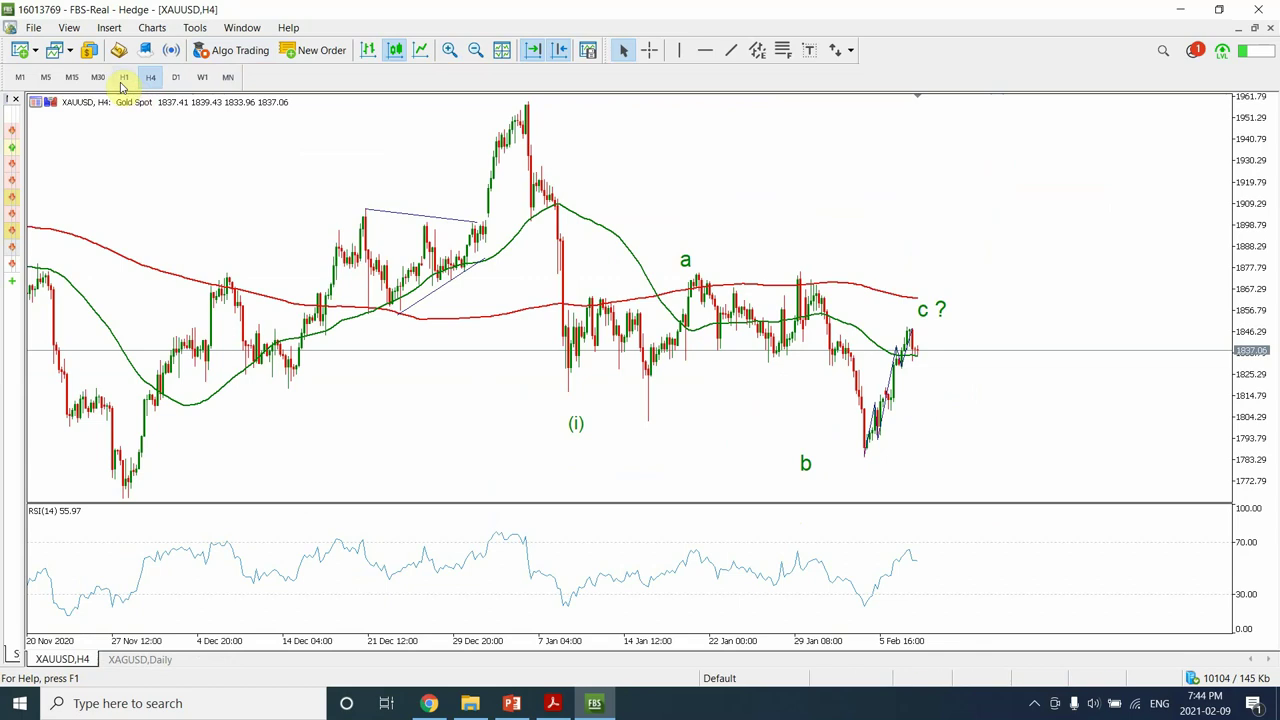
{"action": "left_click", "coordinate": [72, 78]}
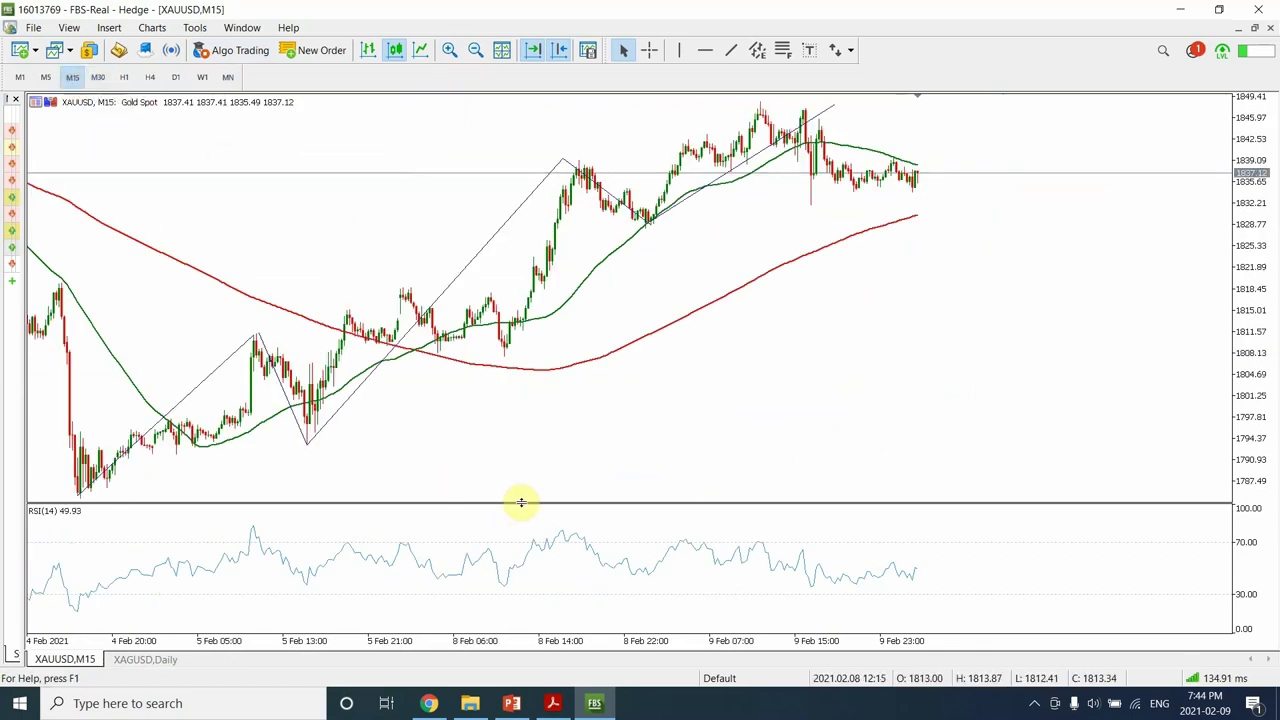
{"action": "left_click_drag", "start_coordinate": [520, 503], "coordinate": [512, 683]}
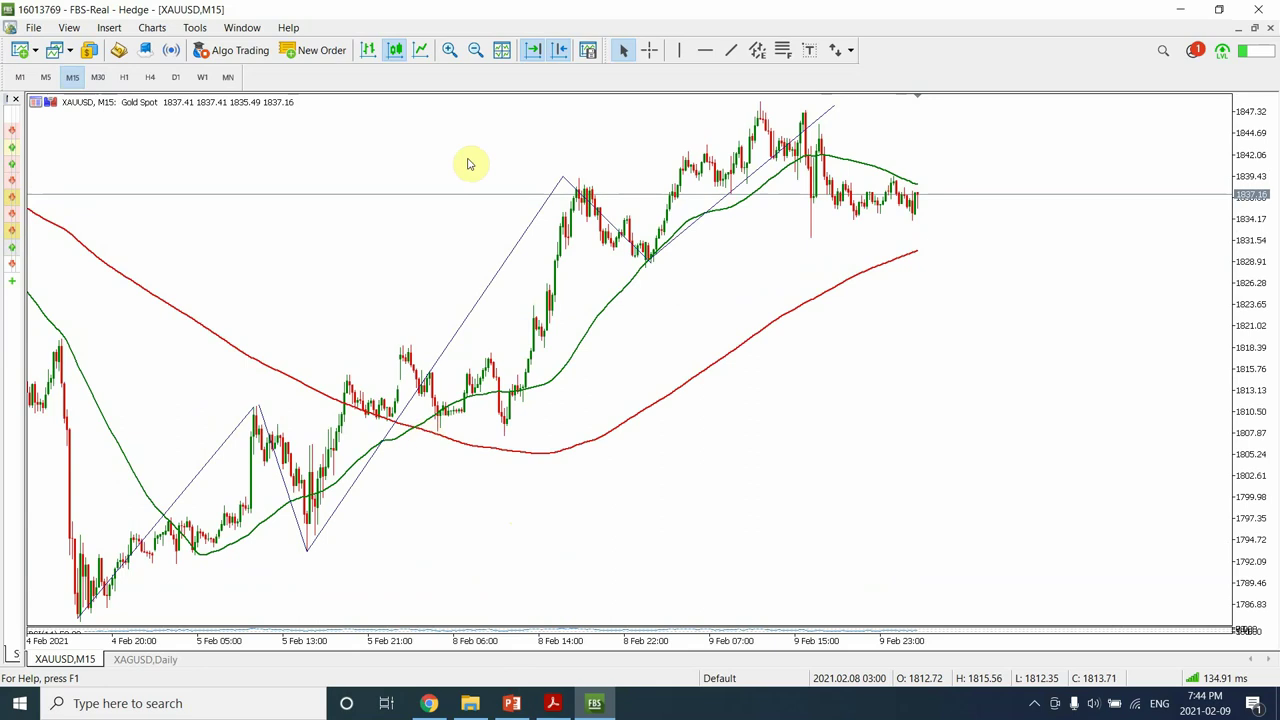
- Draw a trendline beneath the gold rally through the 5 February and 8 February lows, with its ends extending before the first low and past the latest candles
{"action": "left_click", "coordinate": [731, 52]}
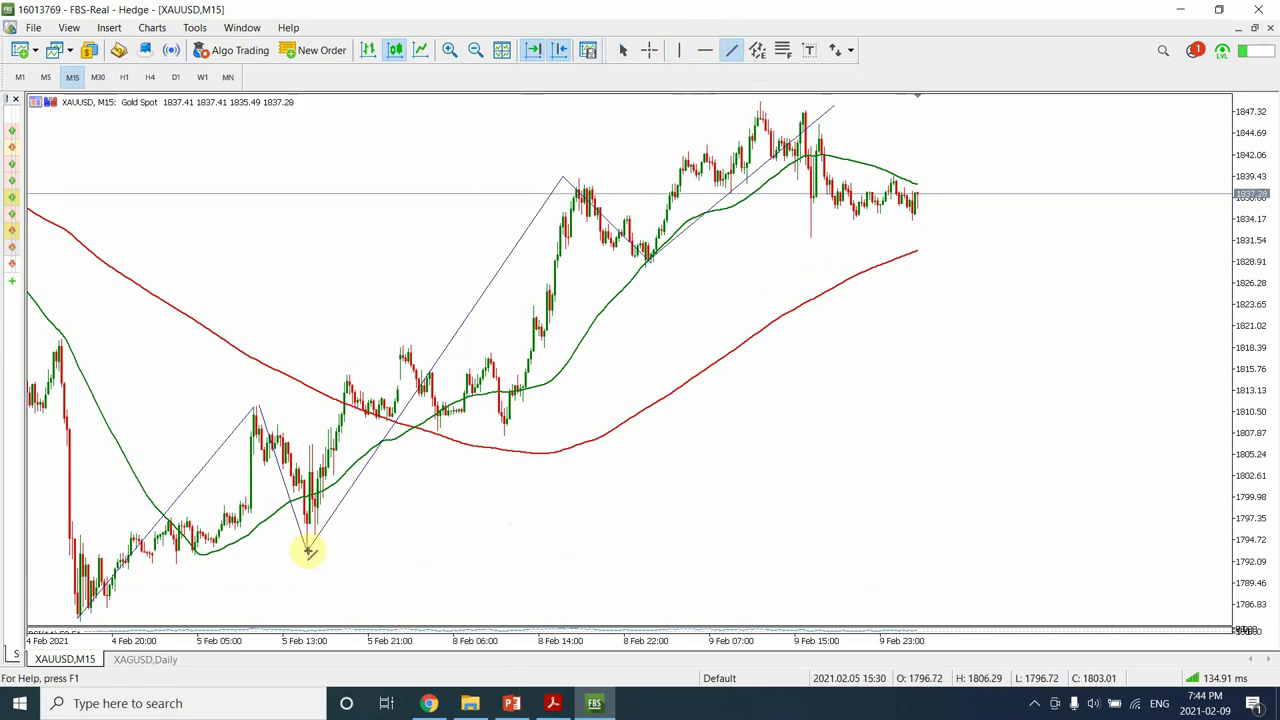
{"action": "left_click_drag", "start_coordinate": [286, 570], "coordinate": [962, 154]}
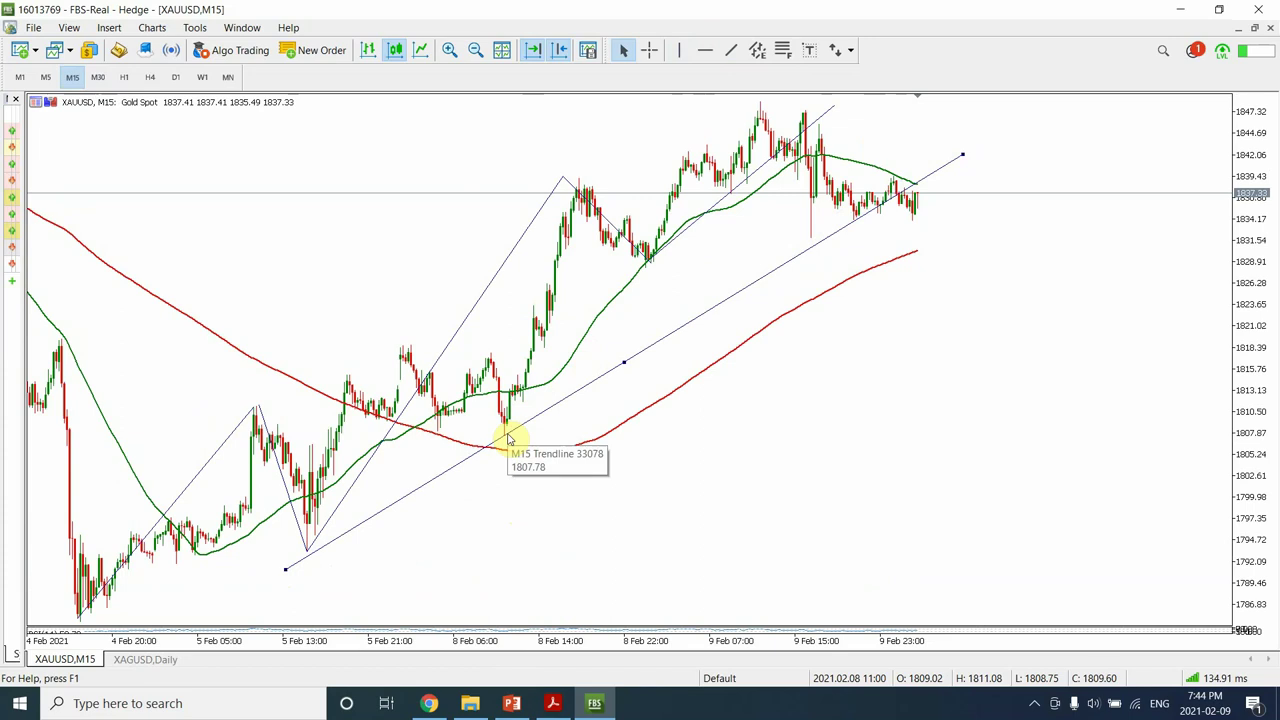
{"action": "left_click_drag", "start_coordinate": [286, 570], "coordinate": [229, 604]}
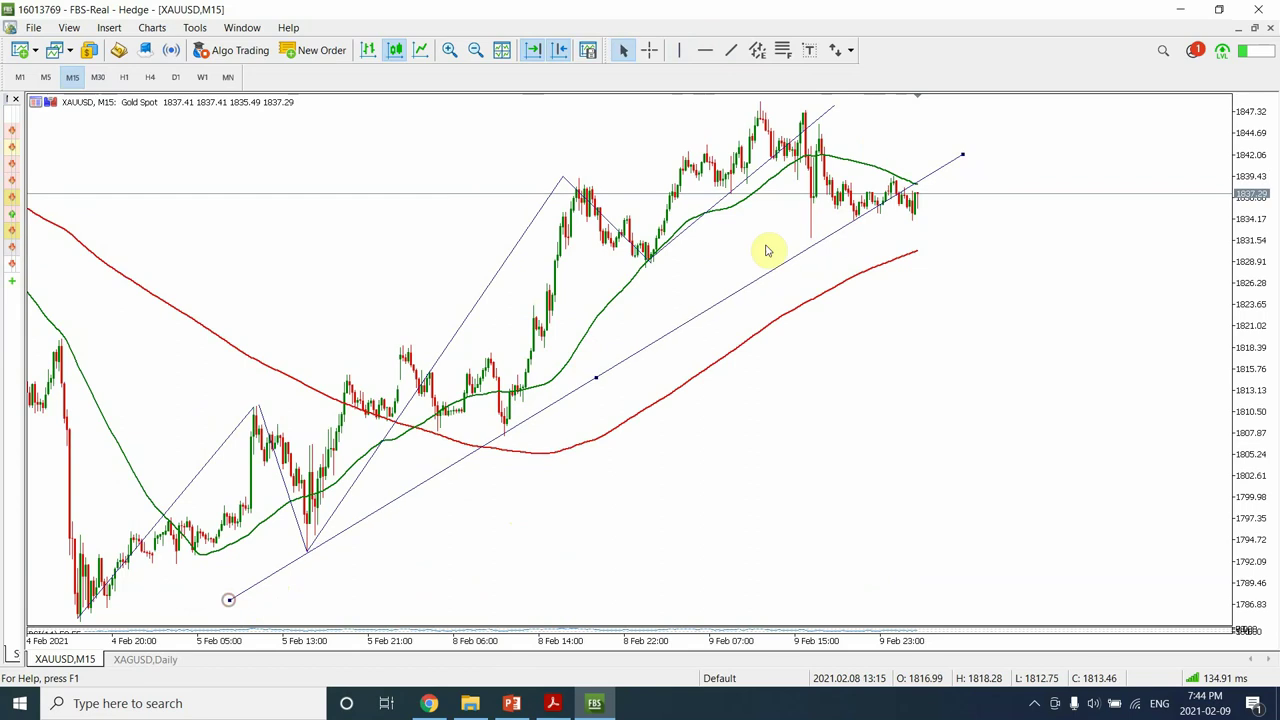
{"action": "left_click_drag", "start_coordinate": [963, 156], "coordinate": [957, 170]}
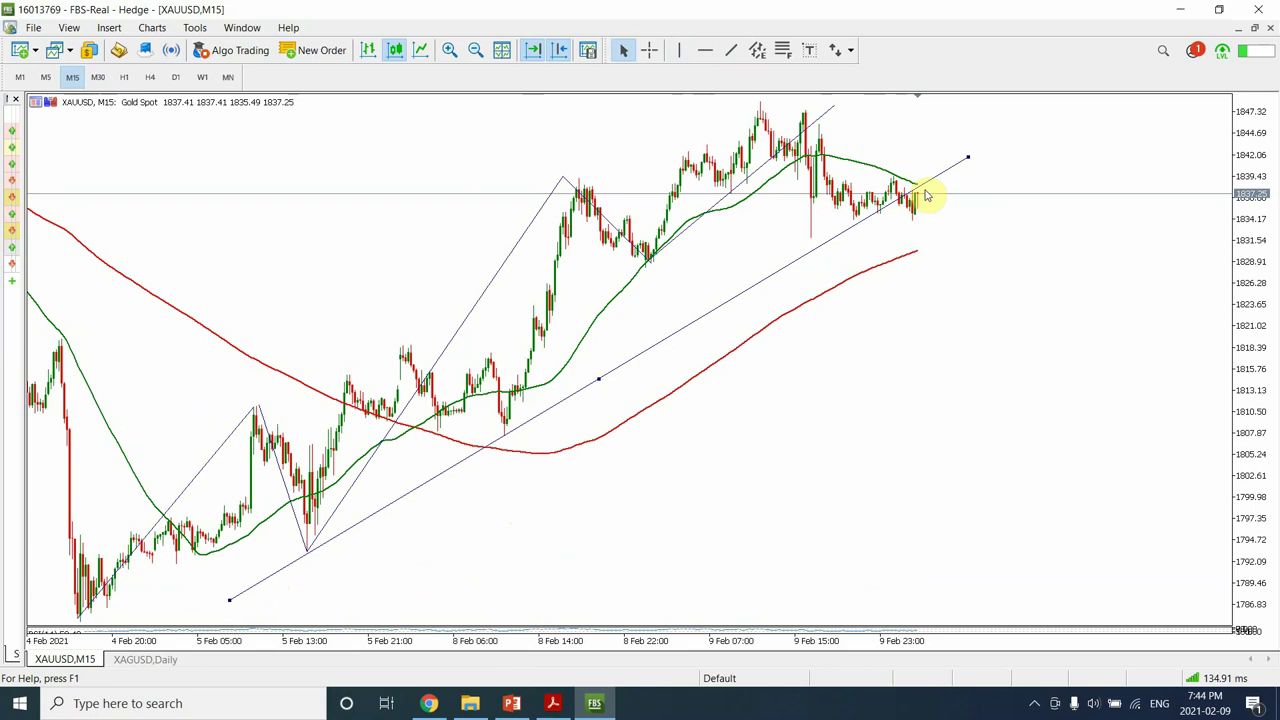
{"action": "left_click", "coordinate": [930, 186]}
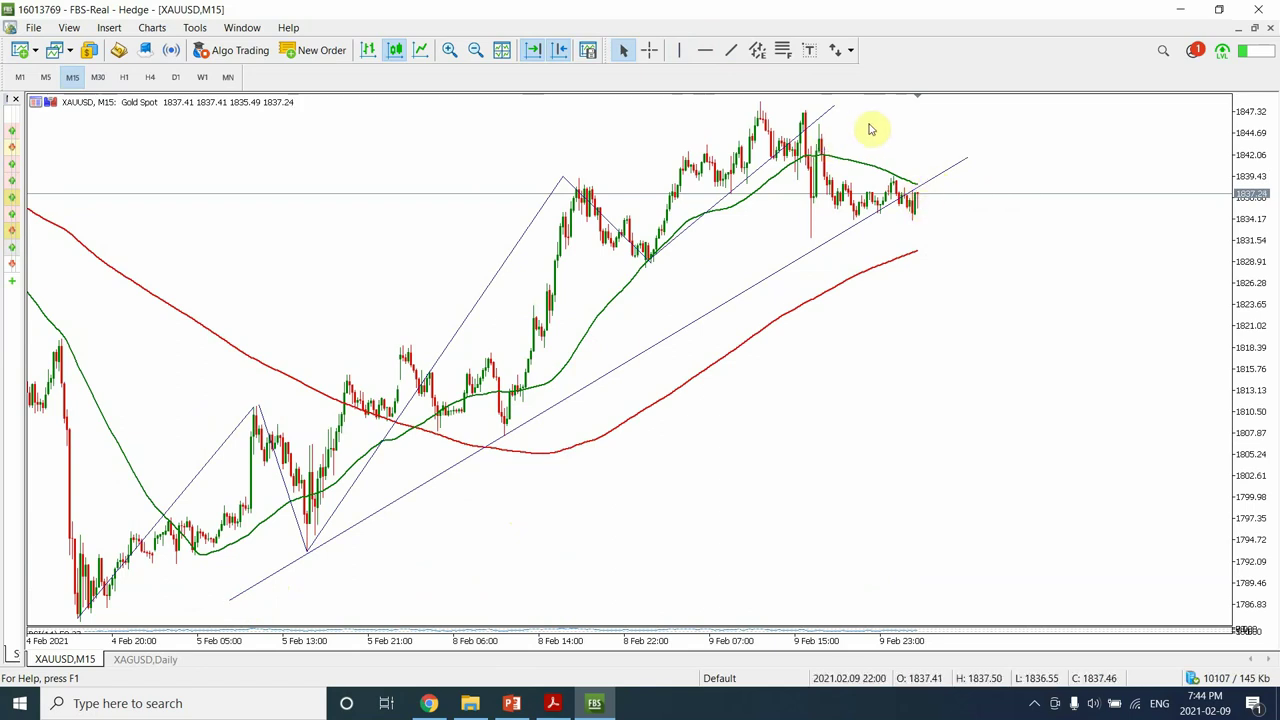
{"action": "left_click", "coordinate": [476, 55]}
{"action": "left_click", "coordinate": [476, 55]}
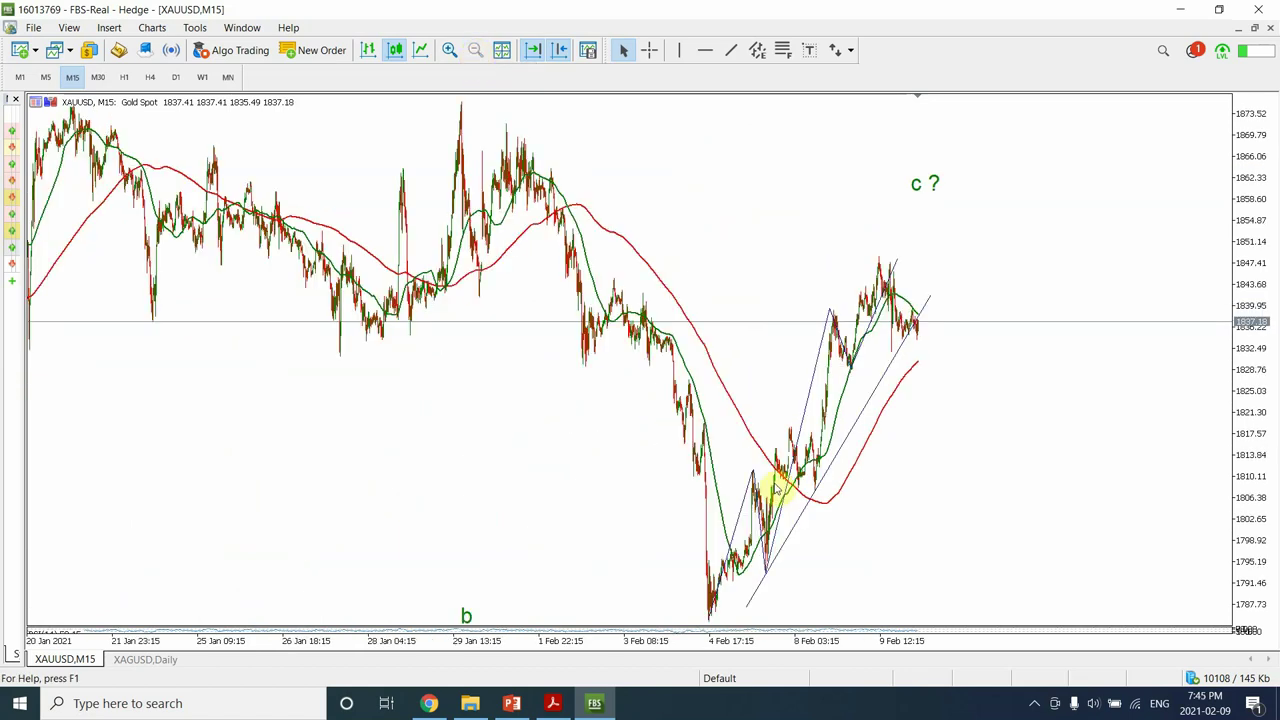